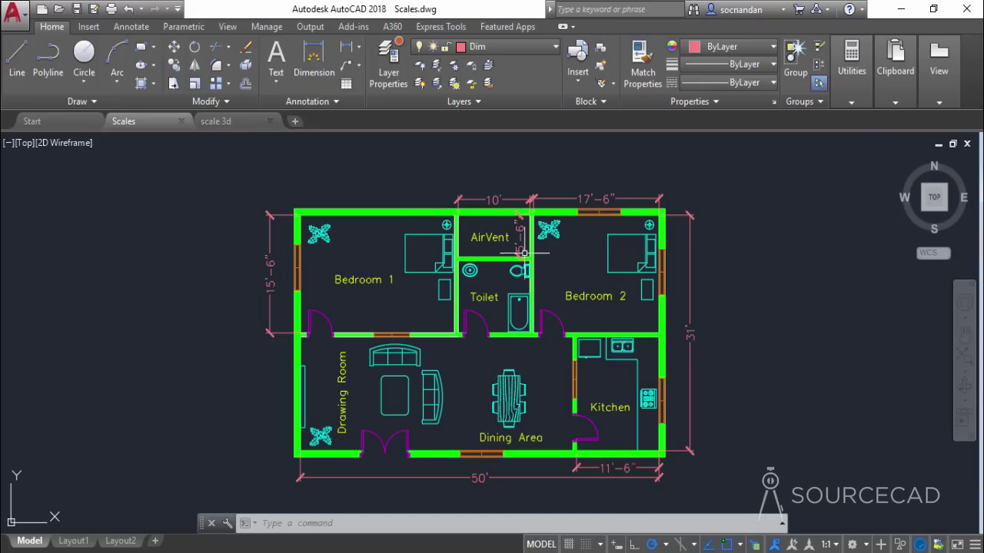
# - Start plotting the floor plan as a single sheet with DWG To PDF.pc3 as the plotter
pyautogui.click(111, 9)
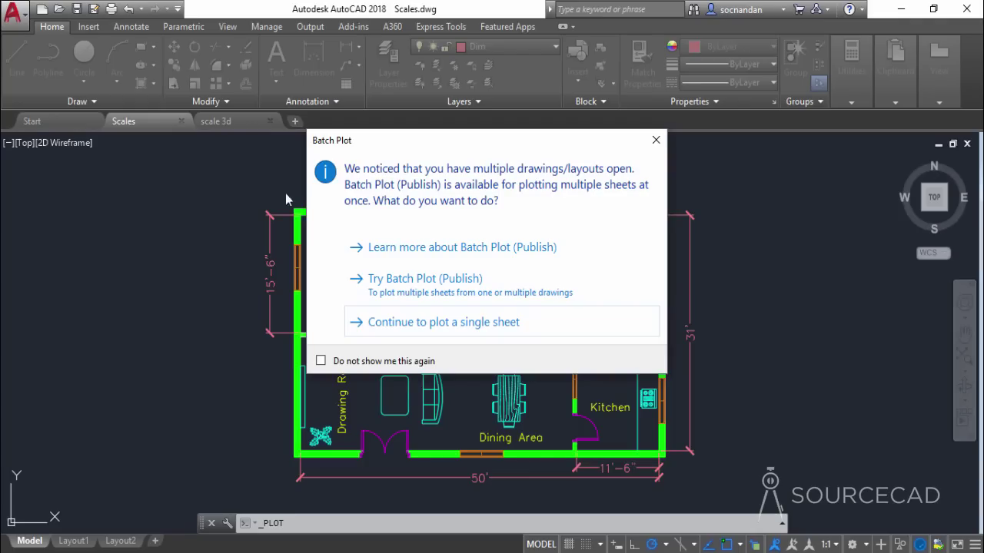
pyautogui.click(460, 329)
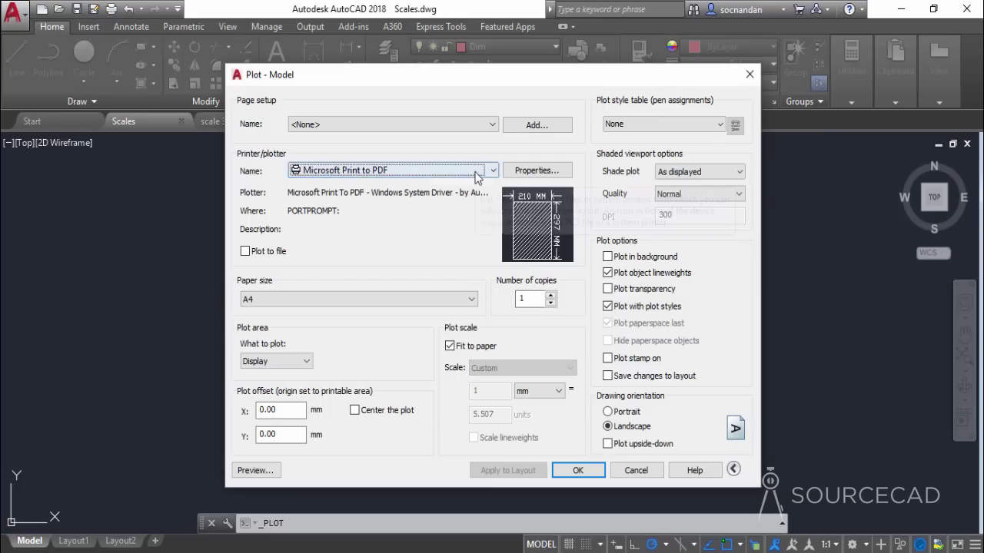
pyautogui.click(476, 177)
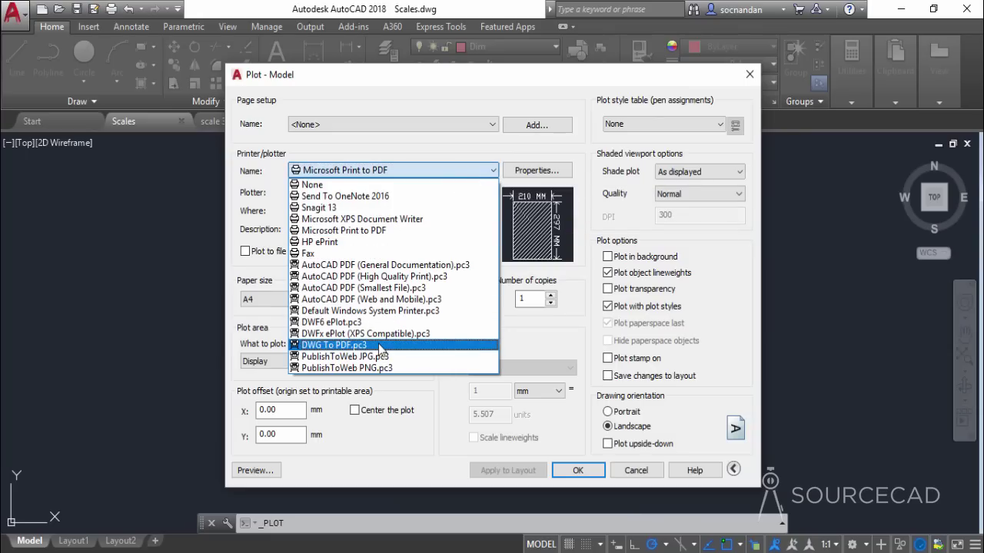
pyautogui.click(379, 347)
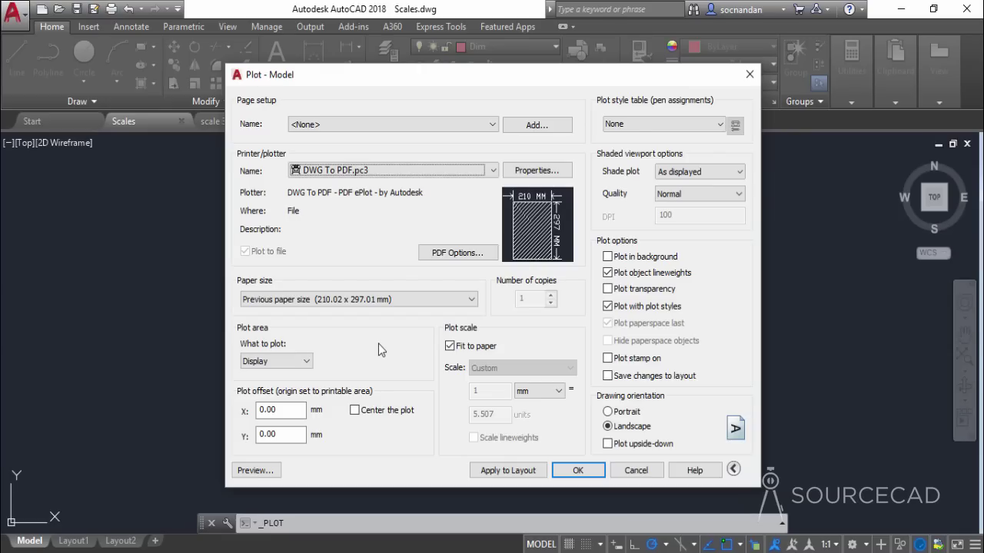
# - Set the paper size to ISO A3 (420.00 x 297.00 MM) and the plot scale units to inches
pyautogui.click(369, 300)
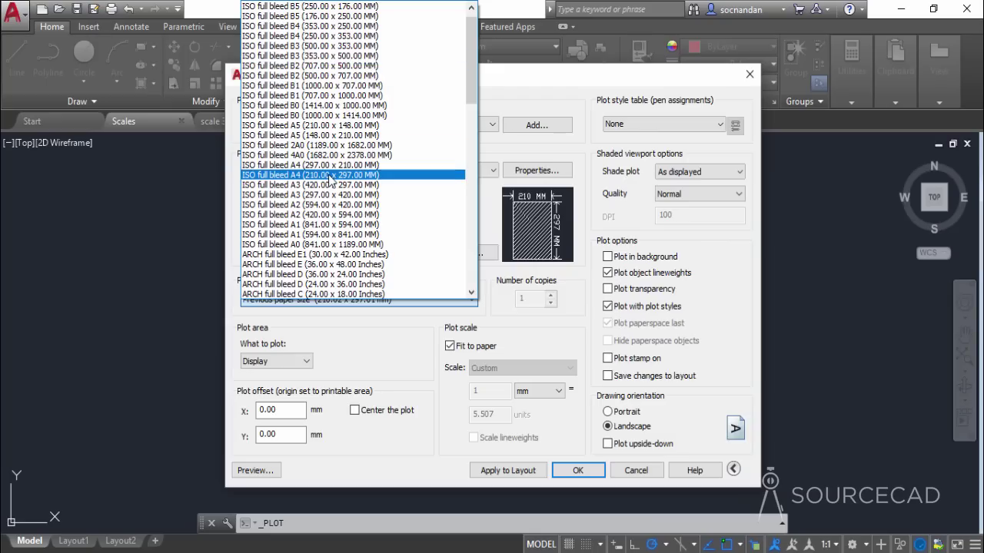
pyautogui.scroll(-1, 302, 196)
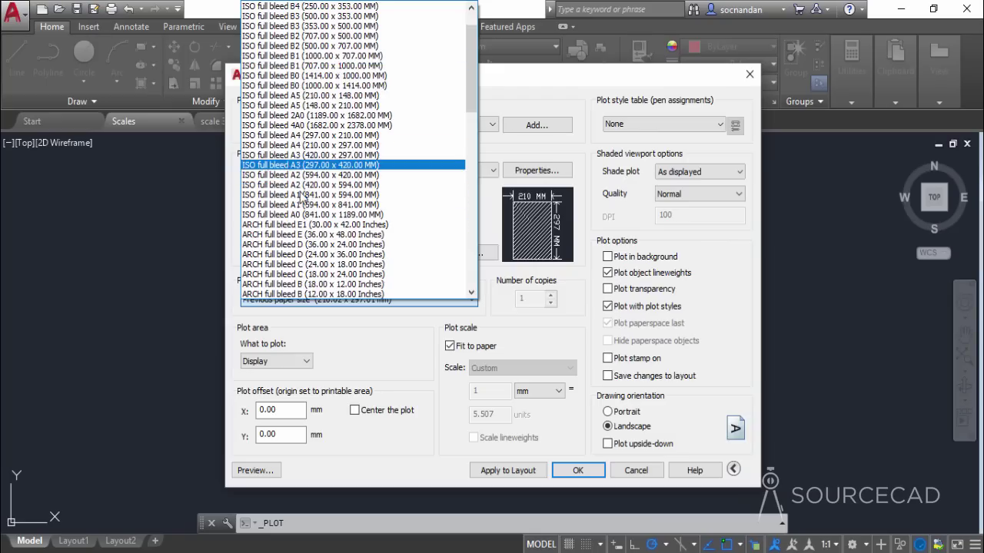
pyautogui.scroll(-12, 301, 196)
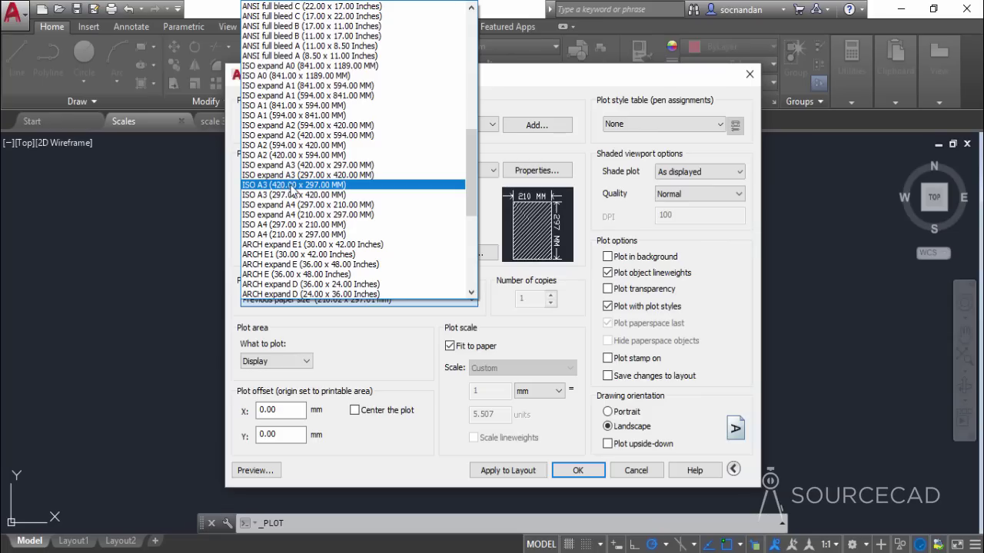
pyautogui.click(306, 185)
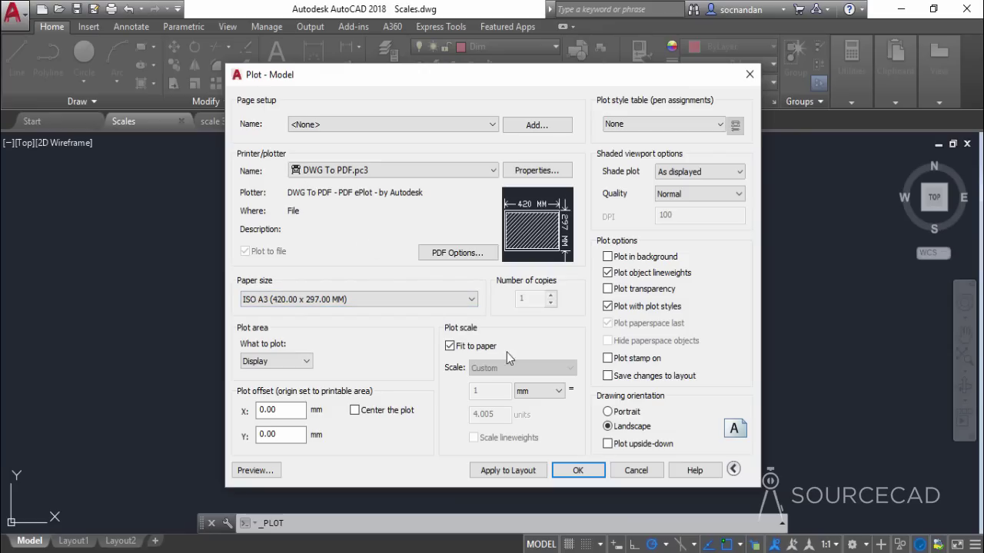
pyautogui.click(541, 392)
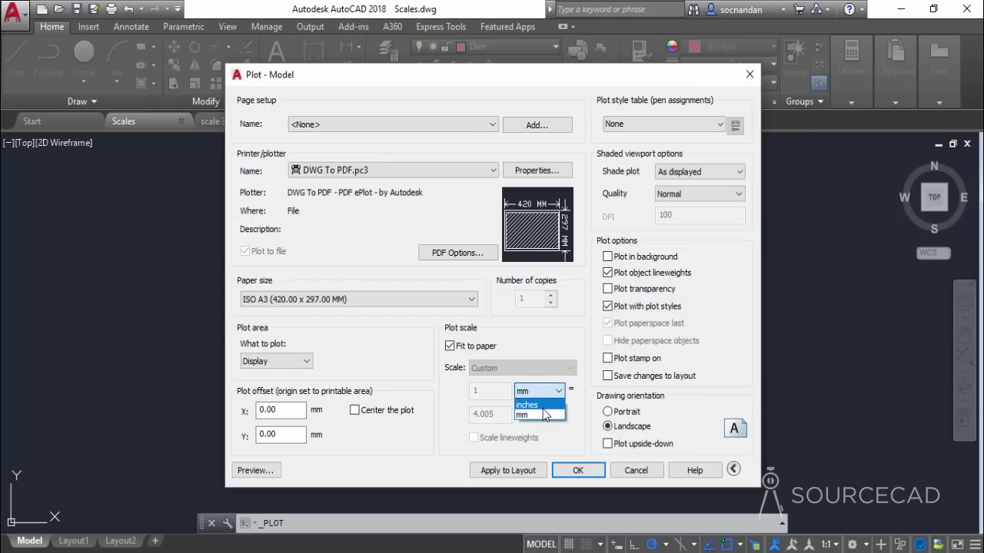
pyautogui.click(540, 405)
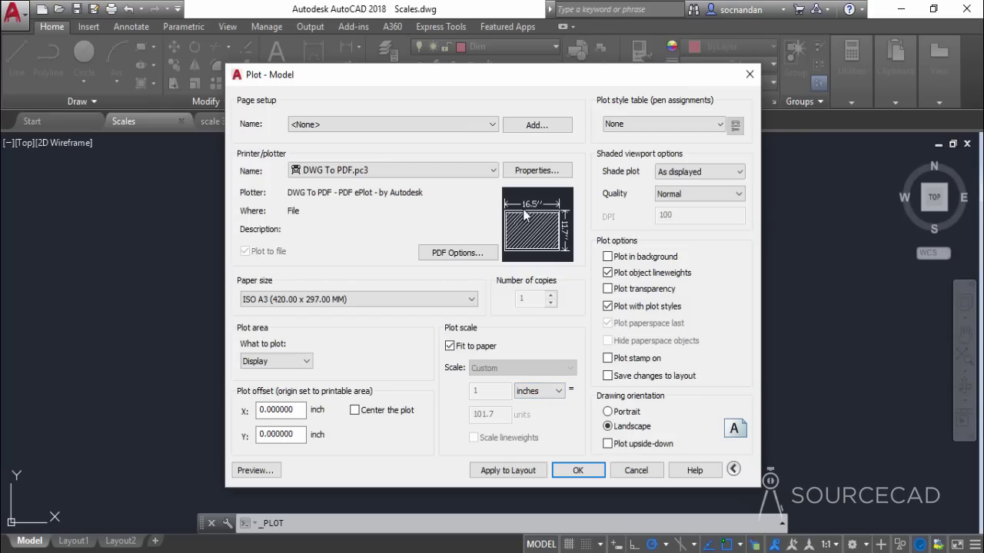
pyautogui.moveTo(526, 215)
pyautogui.moveTo(572, 237)
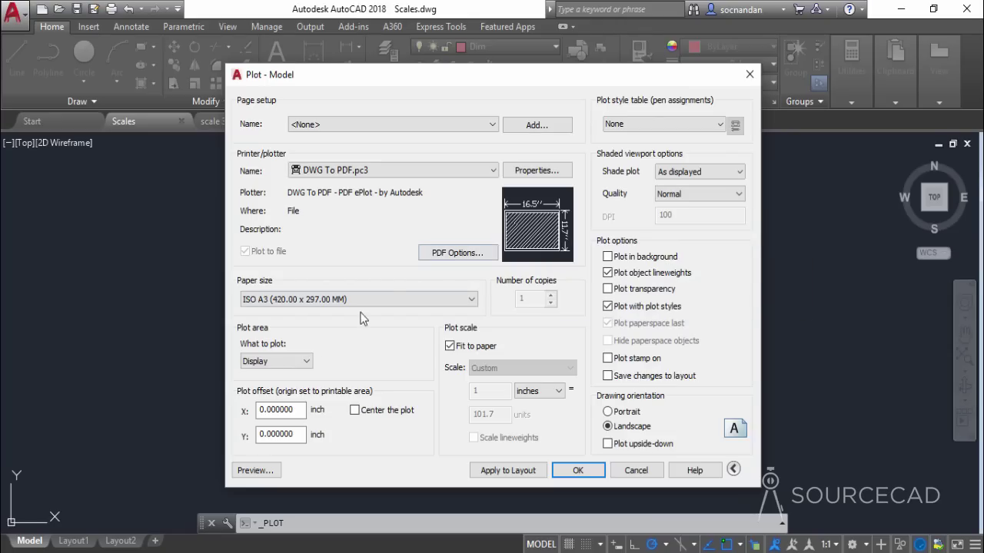
# - Define the plot area as a window enclosing the whole floor plan with its outer dimensions
pyautogui.click(290, 362)
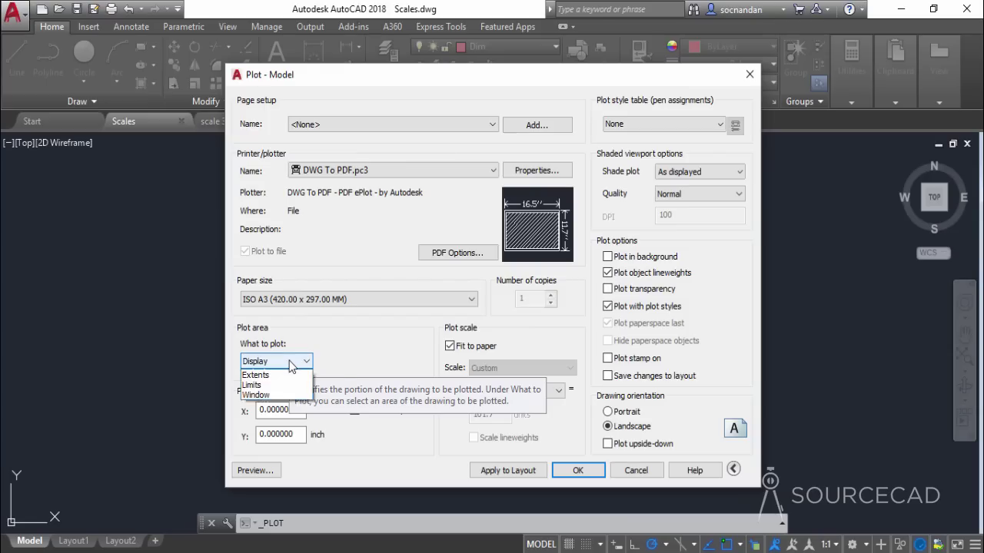
pyautogui.click(281, 405)
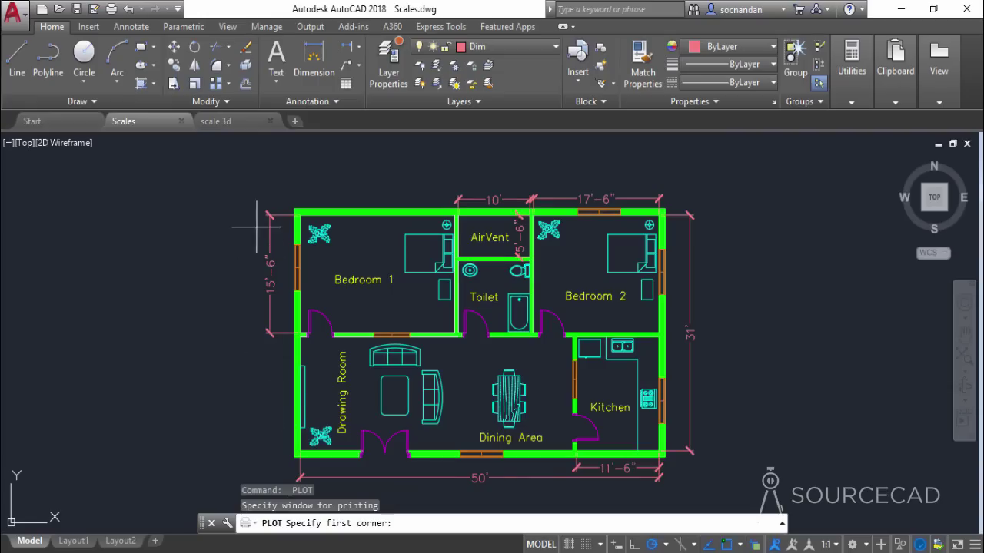
pyautogui.click(257, 191)
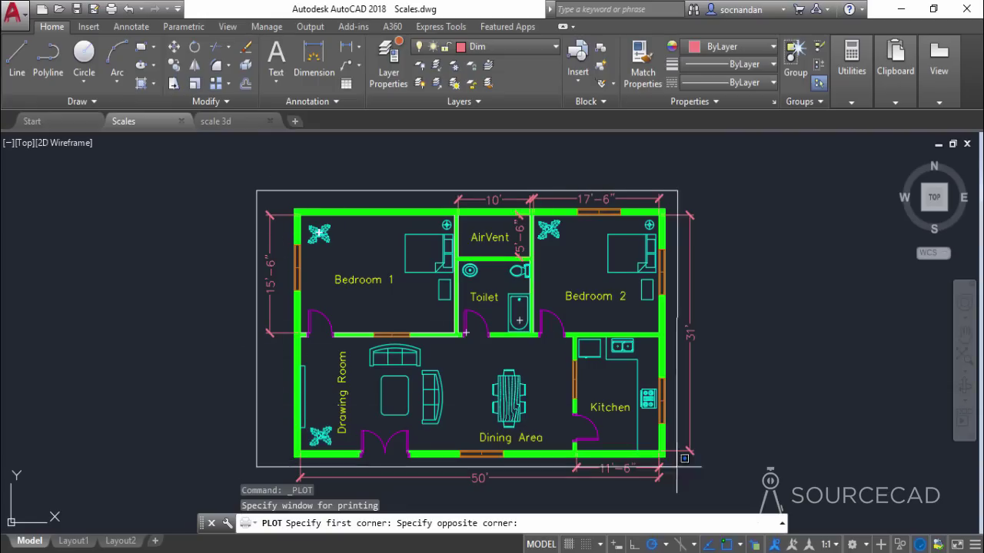
pyautogui.click(715, 482)
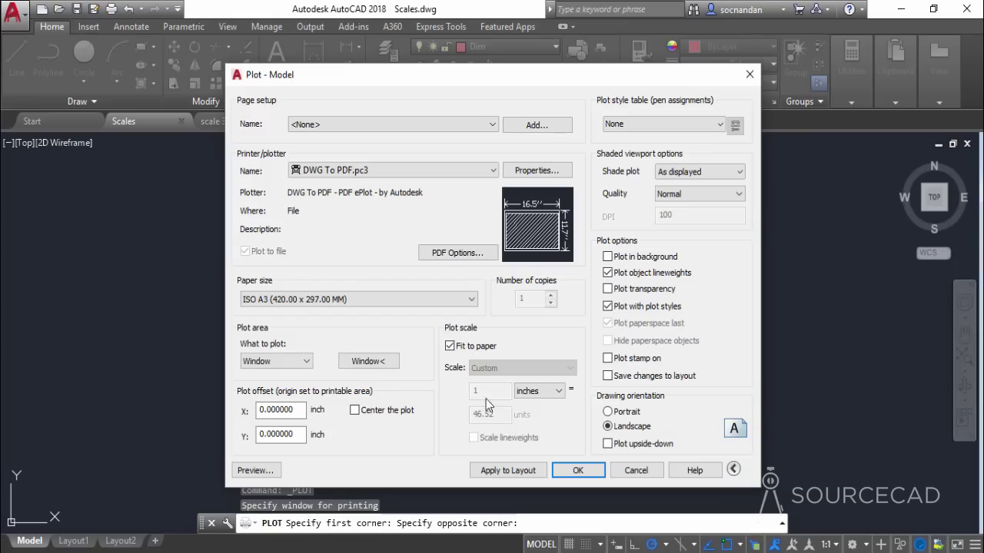
# - Set the plot scale to 1:50 instead of fitting to paper, and center the plot on the sheet
pyautogui.click(474, 346)
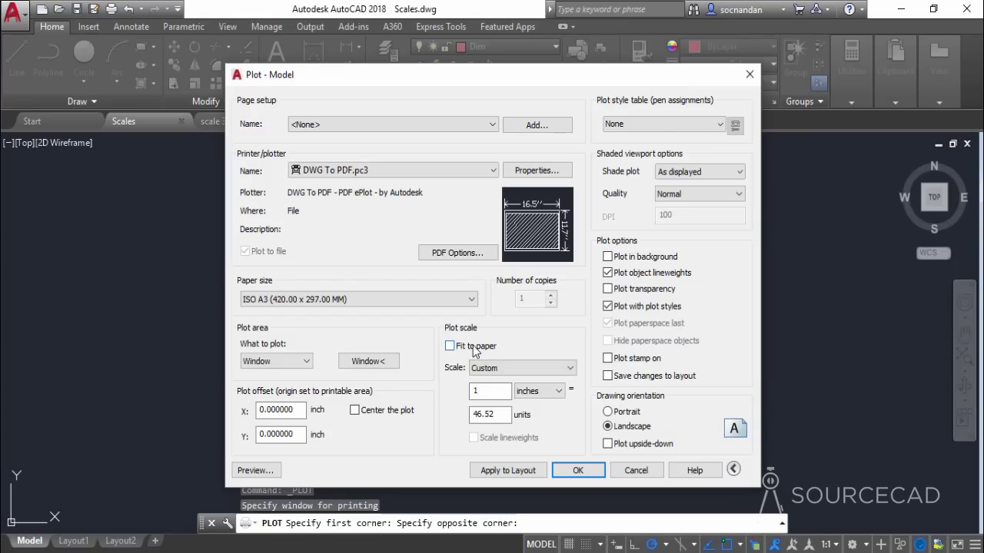
pyautogui.click(493, 372)
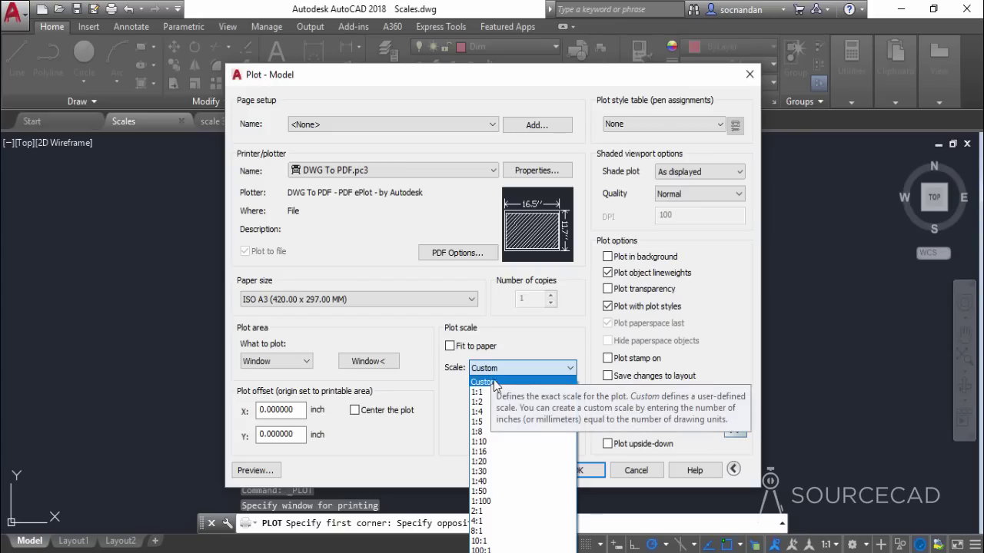
pyautogui.click(489, 491)
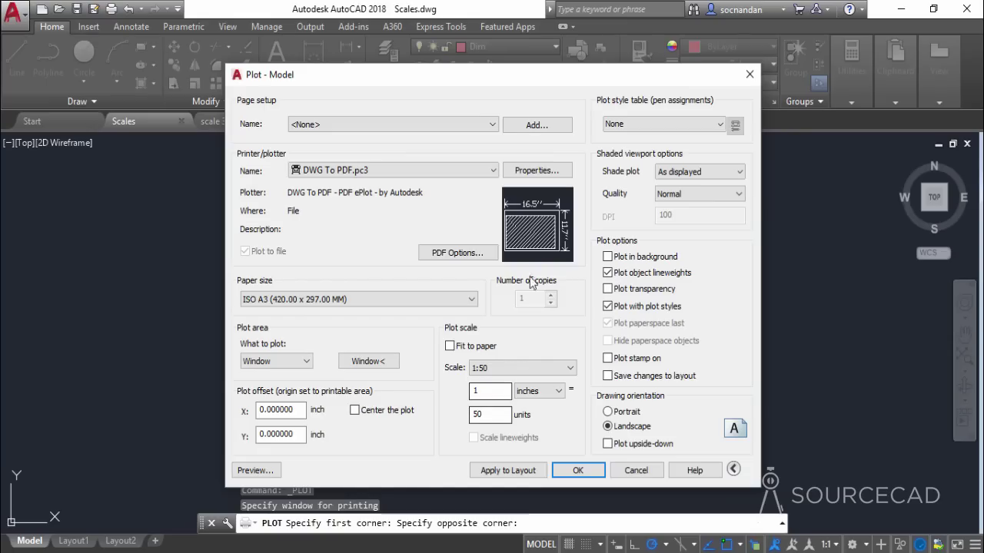
pyautogui.moveTo(511, 259)
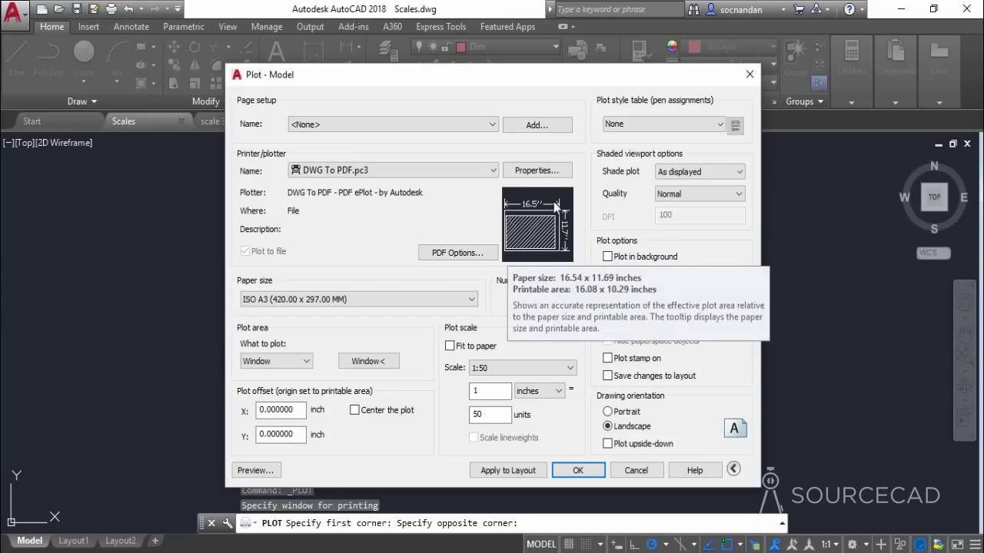
pyautogui.click(355, 412)
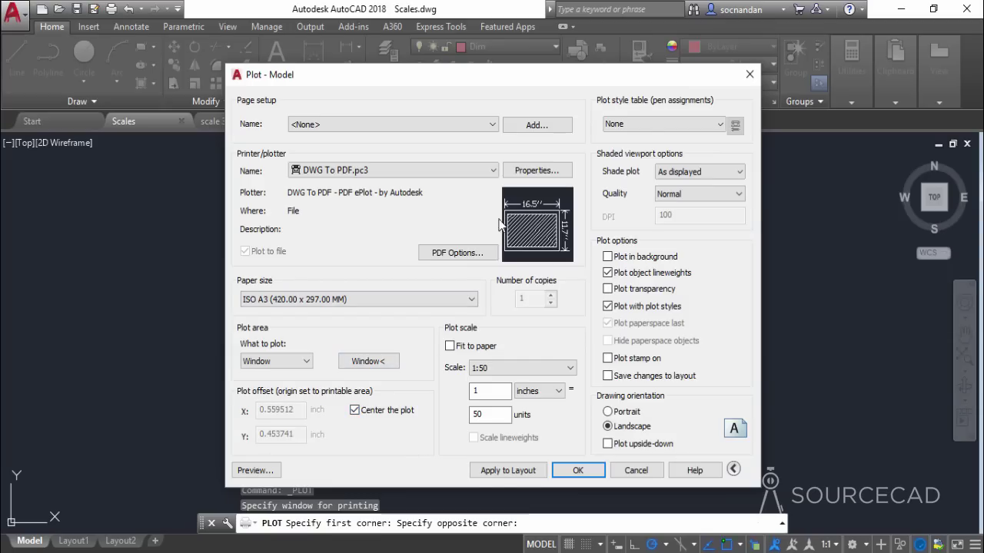
pyautogui.moveTo(511, 220)
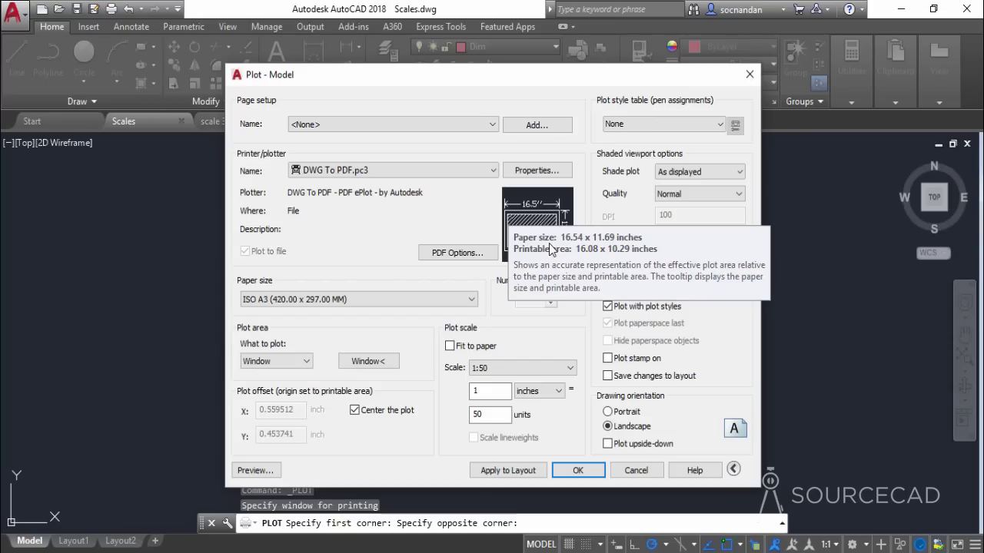
# - Preview the 1:50 plot on the A3 sheet despite the differing annotation scale, and return to the plot settings
pyautogui.click(256, 471)
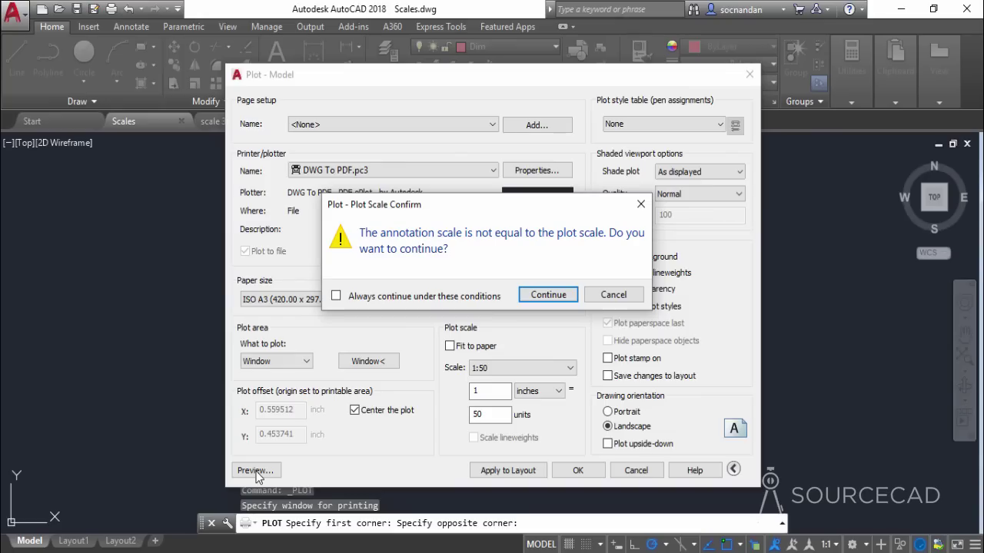
pyautogui.click(541, 295)
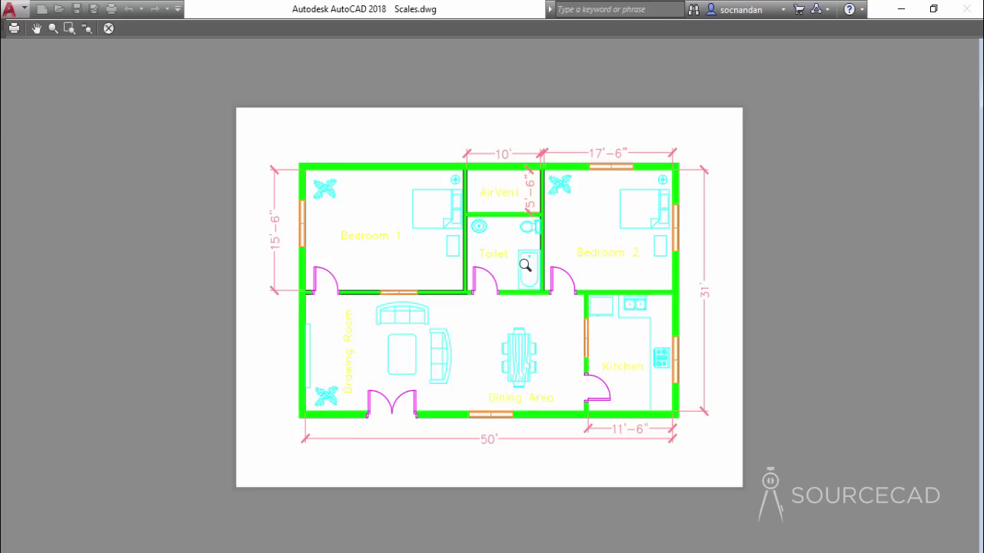
pyautogui.click(110, 28)
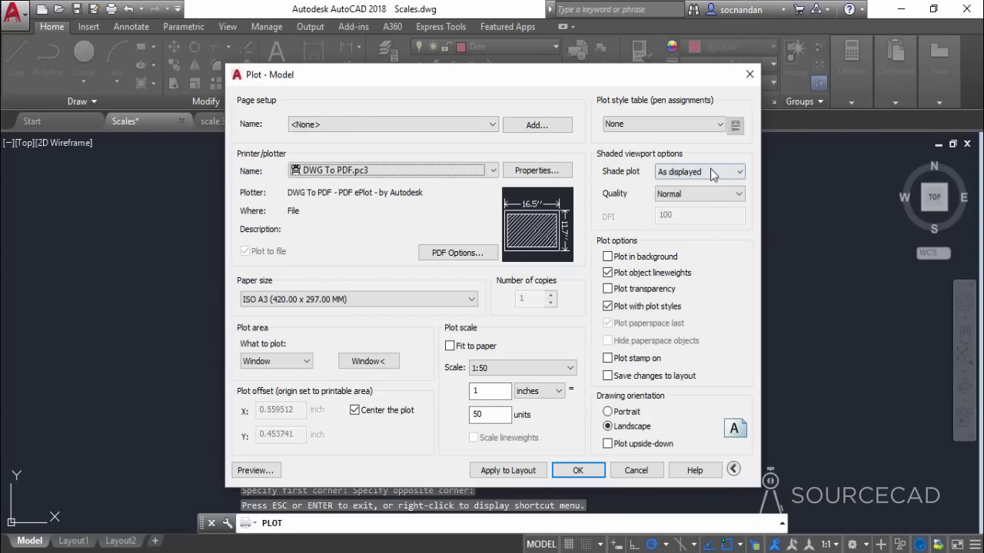
# - Assign the monochrome.ctb plot style table to all layouts and check the result in a plot preview
pyautogui.click(709, 126)
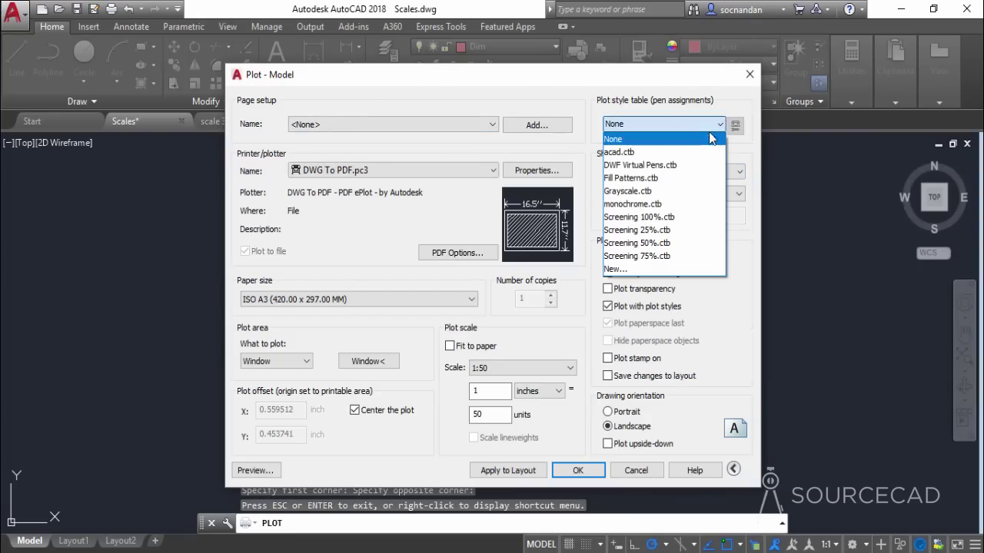
pyautogui.click(667, 203)
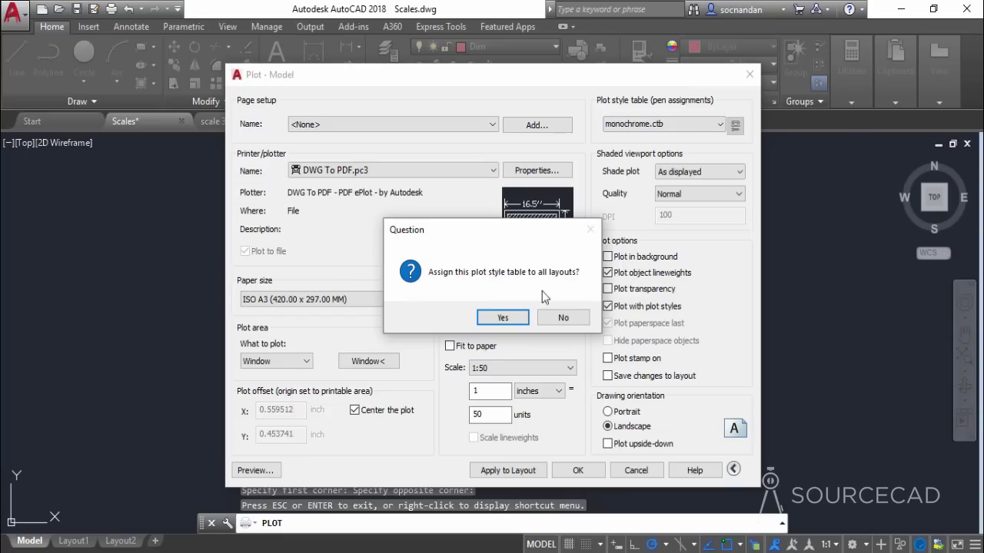
pyautogui.click(504, 319)
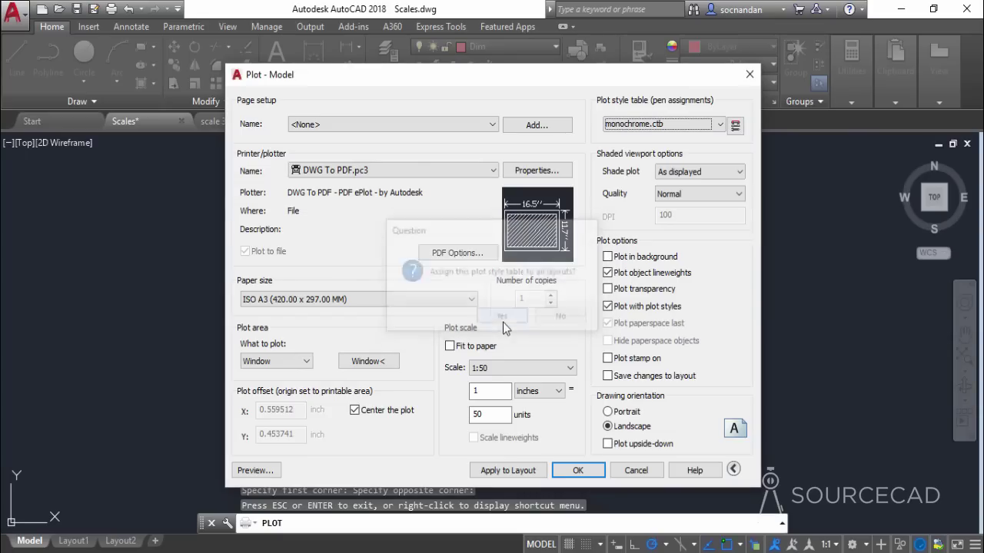
pyautogui.click(266, 473)
pyautogui.click(547, 294)
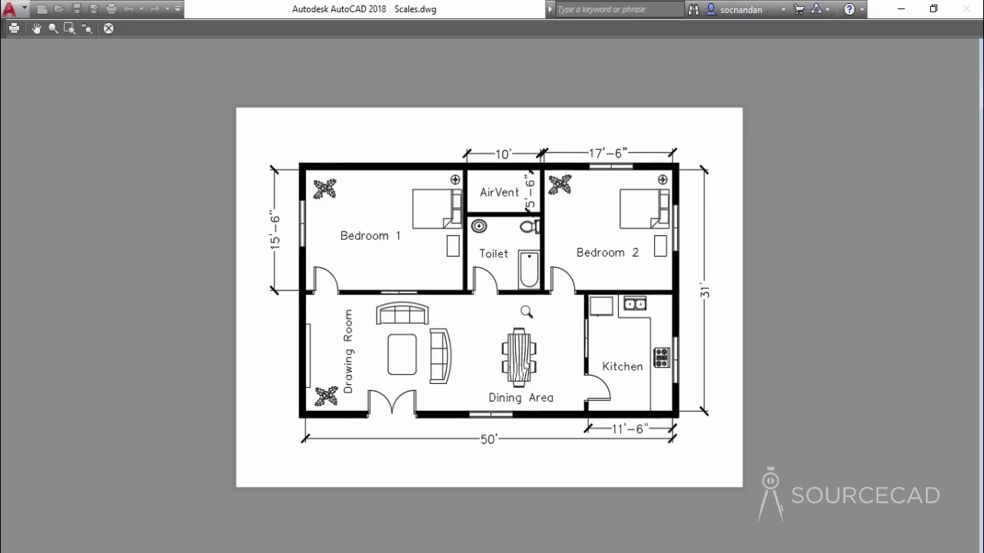
pyautogui.click(109, 28)
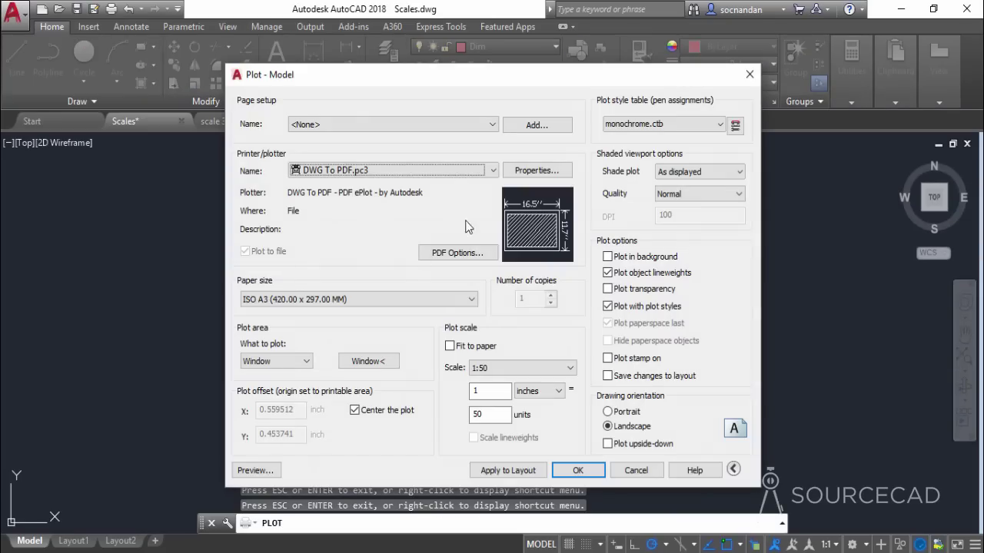
# - Plot the floor plan to a PDF saved on the Desktop as Scales-Model 2d.pdf
pyautogui.click(575, 471)
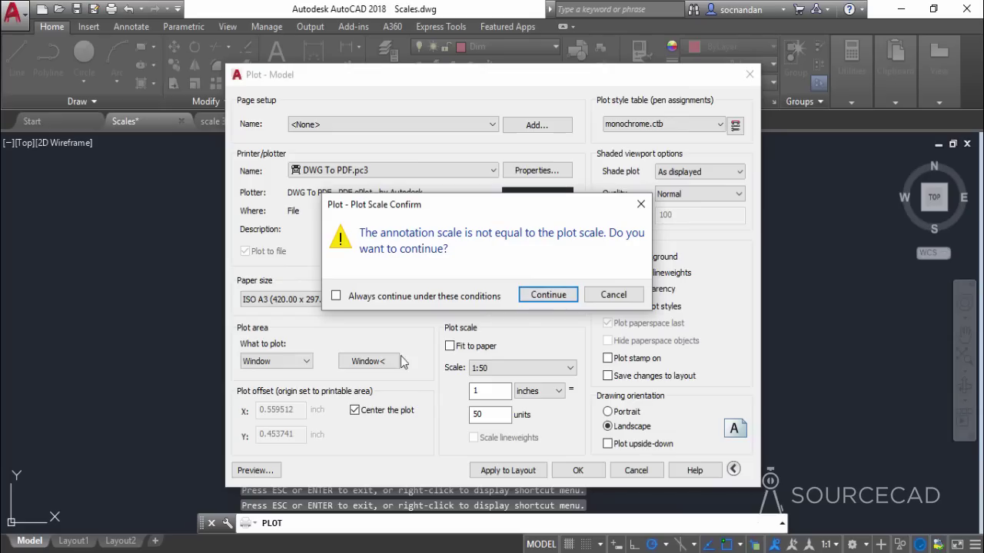
pyautogui.click(534, 300)
pyautogui.click(305, 338)
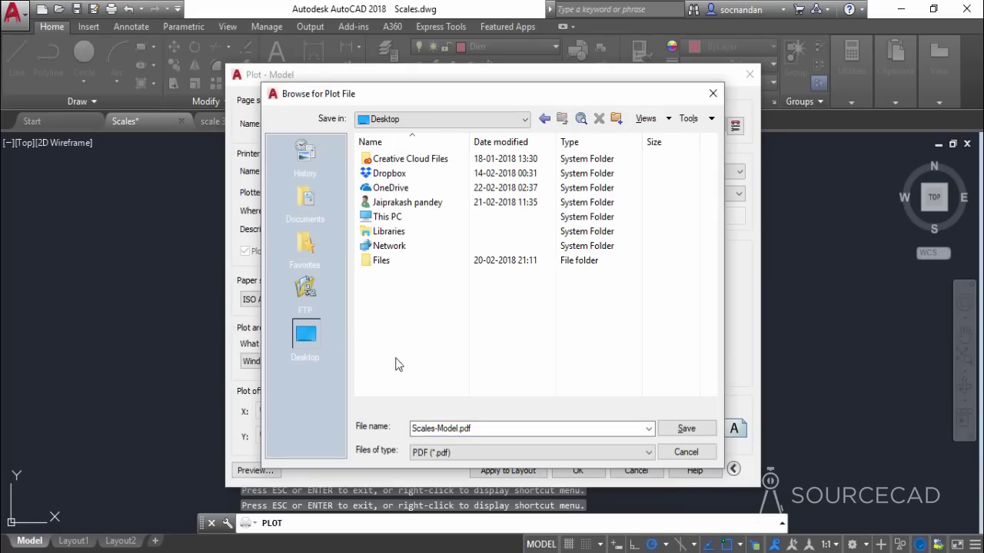
pyautogui.doubleClick(461, 428)
pyautogui.click(459, 428)
pyautogui.write('2d')
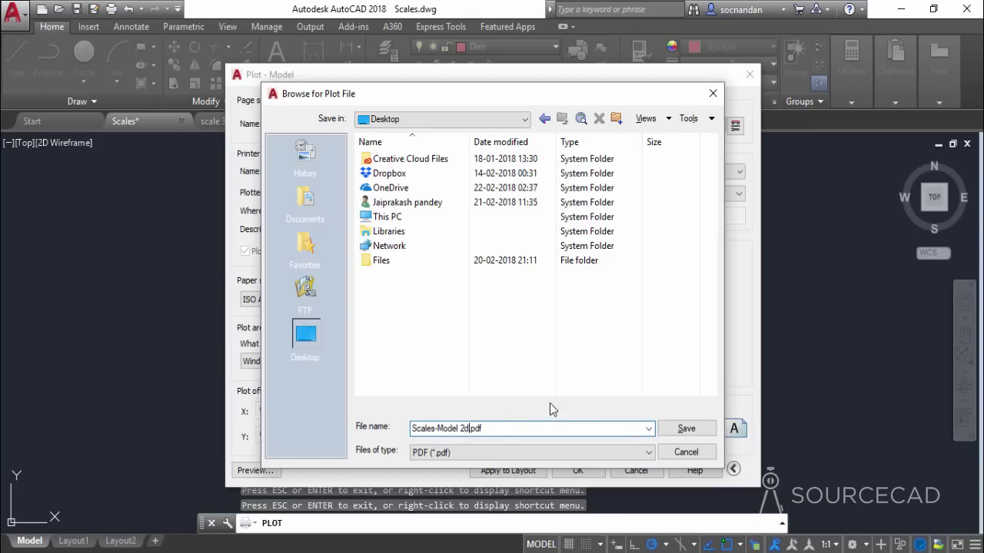
pyautogui.click(691, 430)
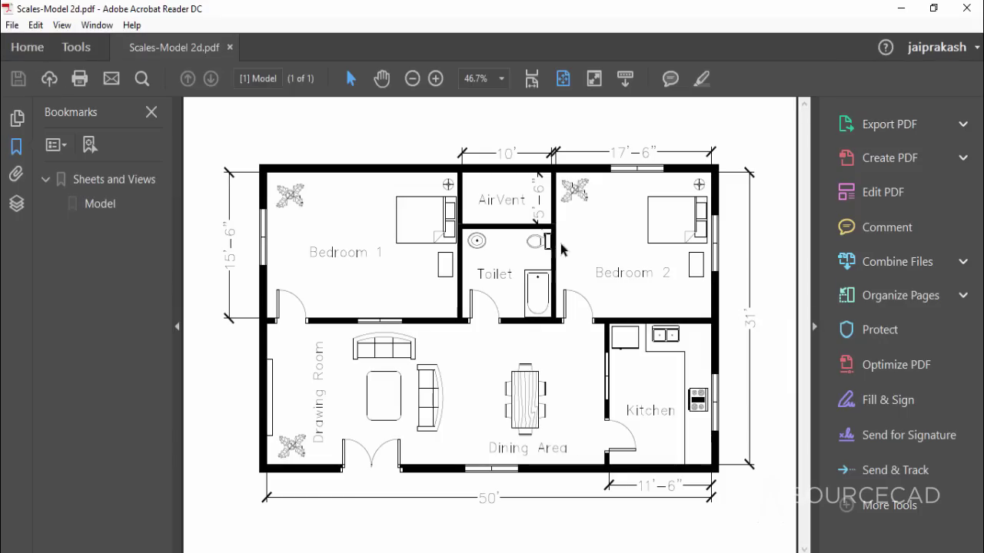
# - Close the plotted PDF and switch to the scale 3d drawing in AutoCAD
pyautogui.click(965, 8)
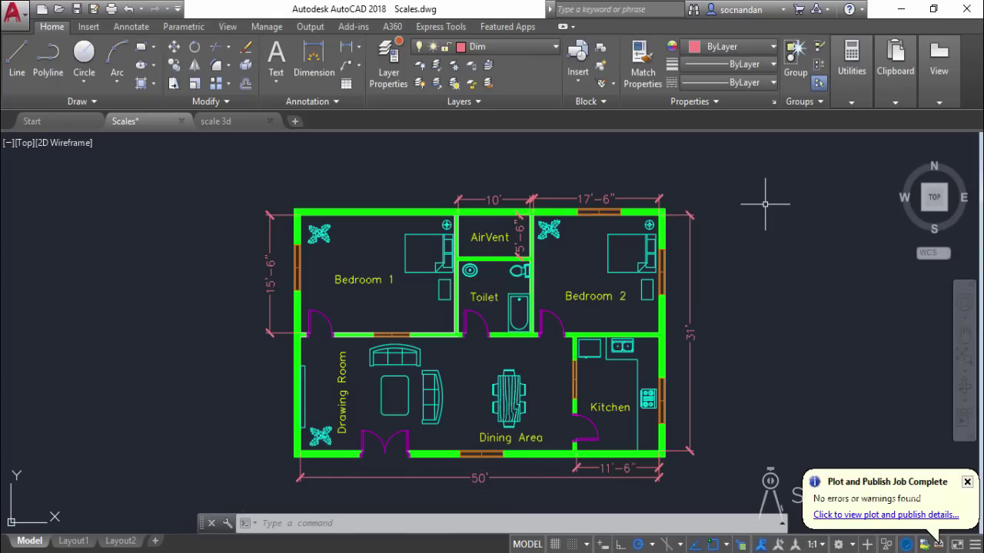
pyautogui.click(226, 121)
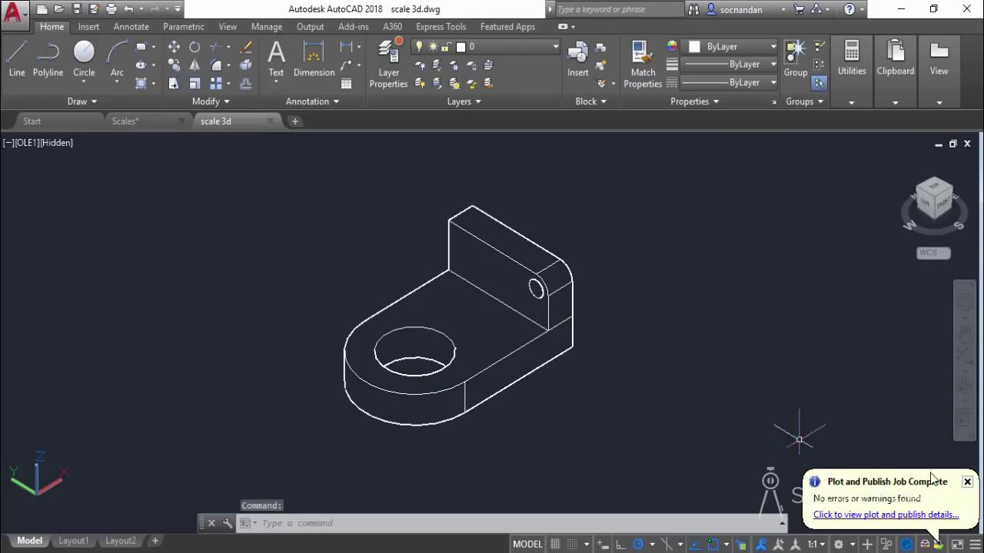
# - Dismiss the plot notification and check the insertion units of the 3D part drawing in the Drawing Units settings
pyautogui.click(967, 482)
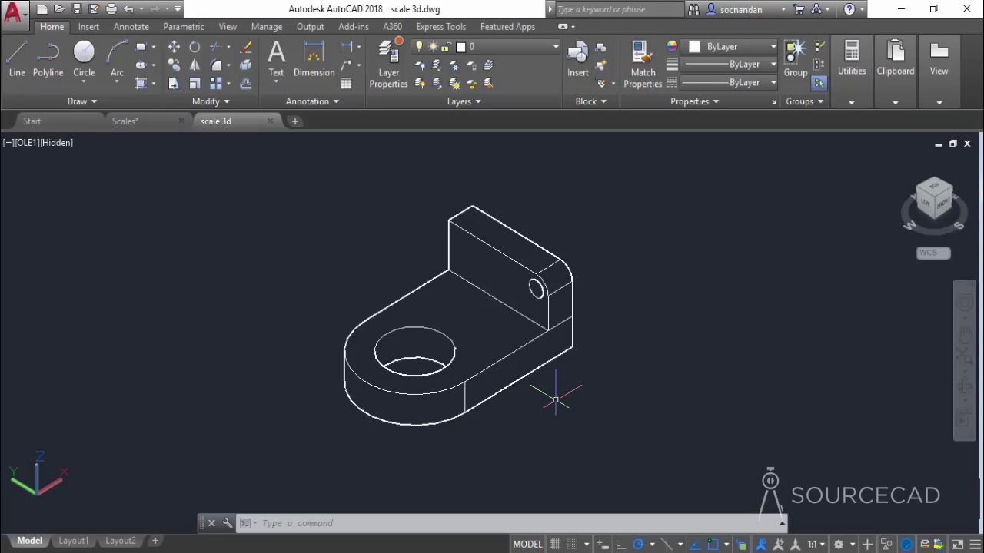
pyautogui.write('u')
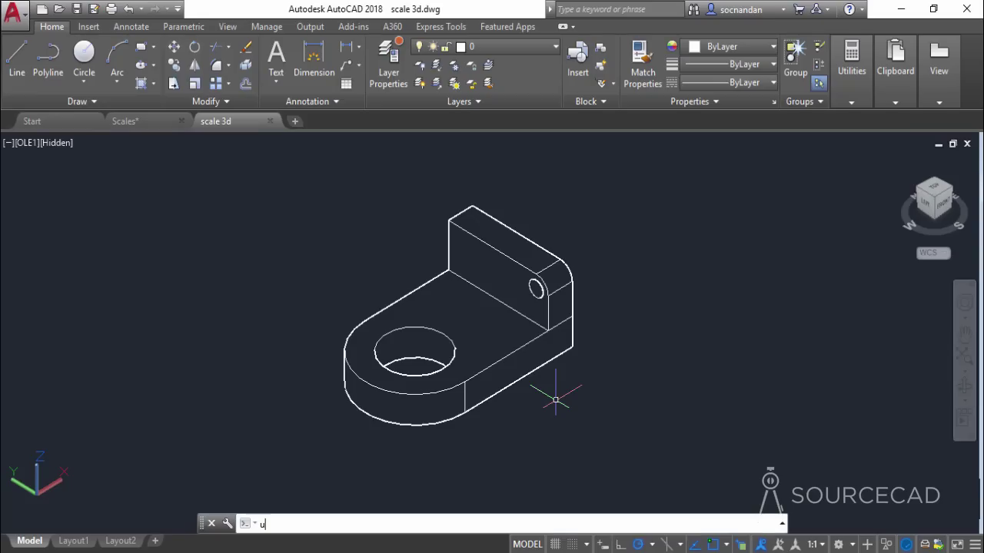
pyautogui.write('n')
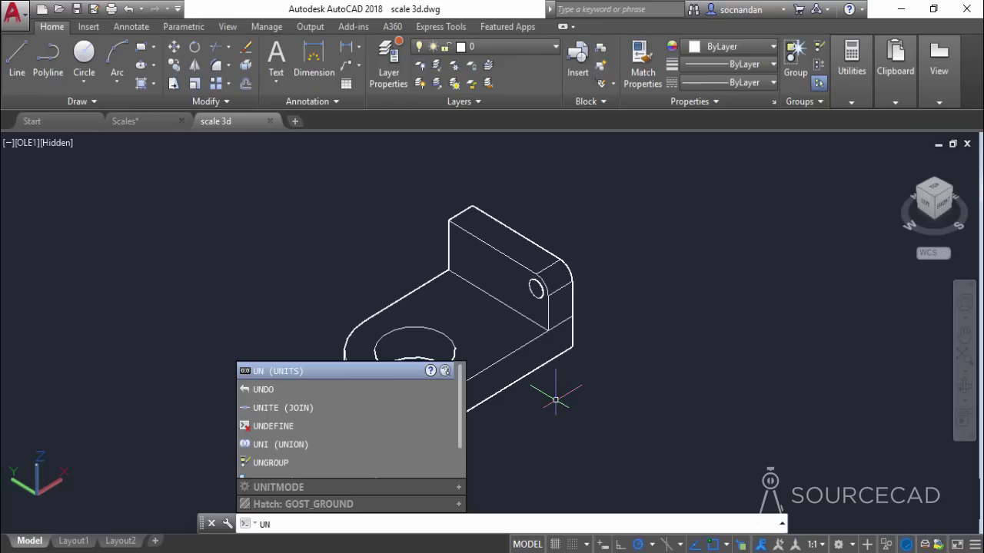
pyautogui.press('Return')
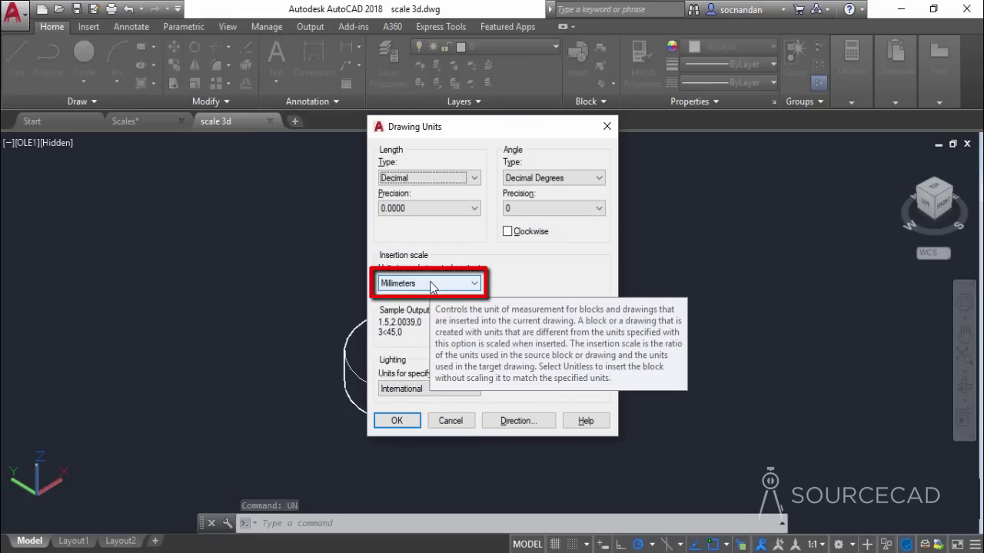
pyautogui.click(607, 126)
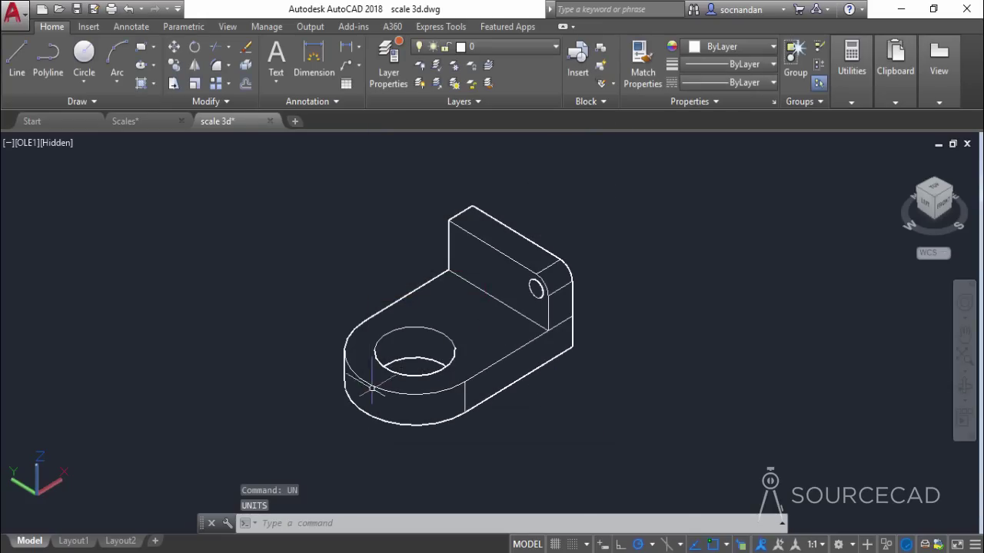
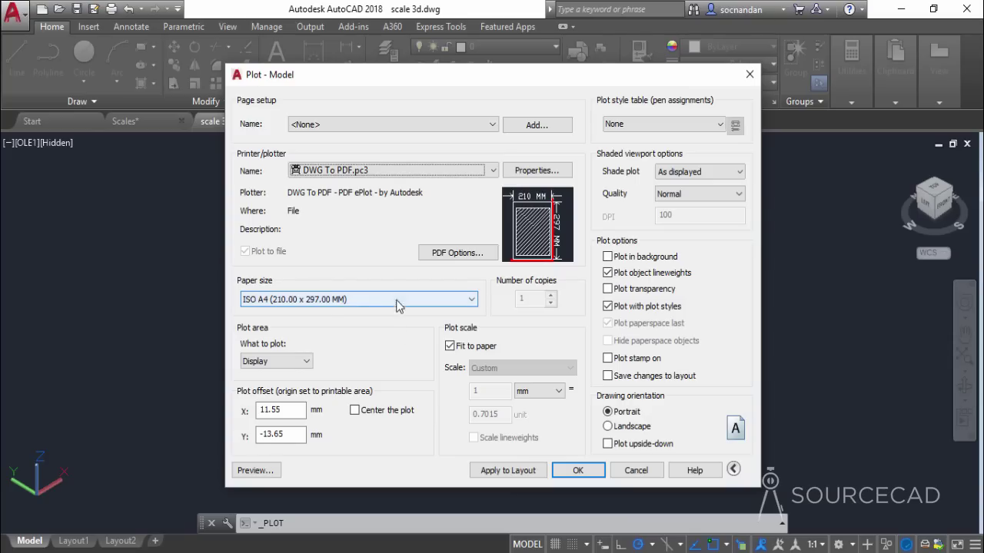
# - Set the plot's paper size to ISO A4 (297.00 x 210.00 MM) and replace fit to paper with a 1:1 scale
pyautogui.click(306, 300)
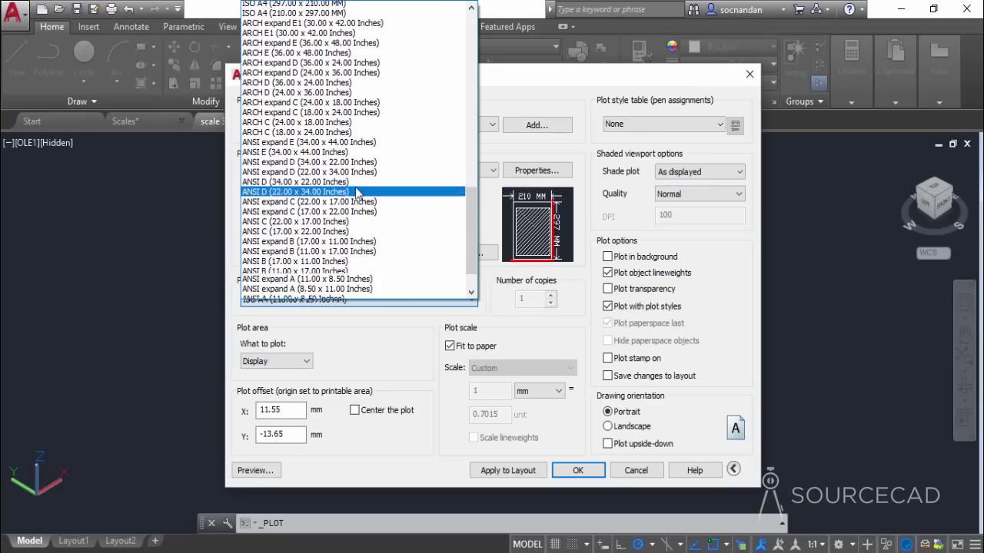
pyautogui.scroll(1, 361, 146)
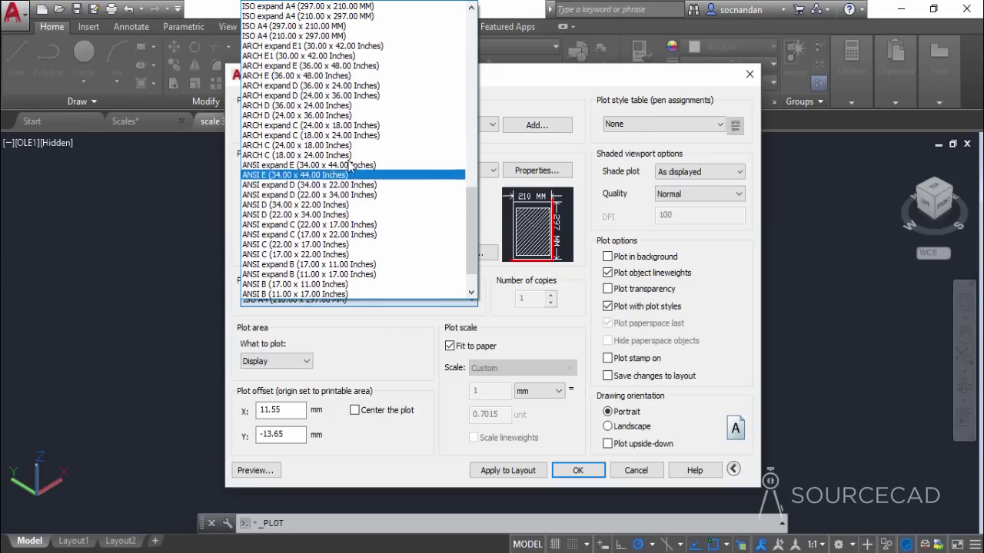
pyautogui.click(342, 26)
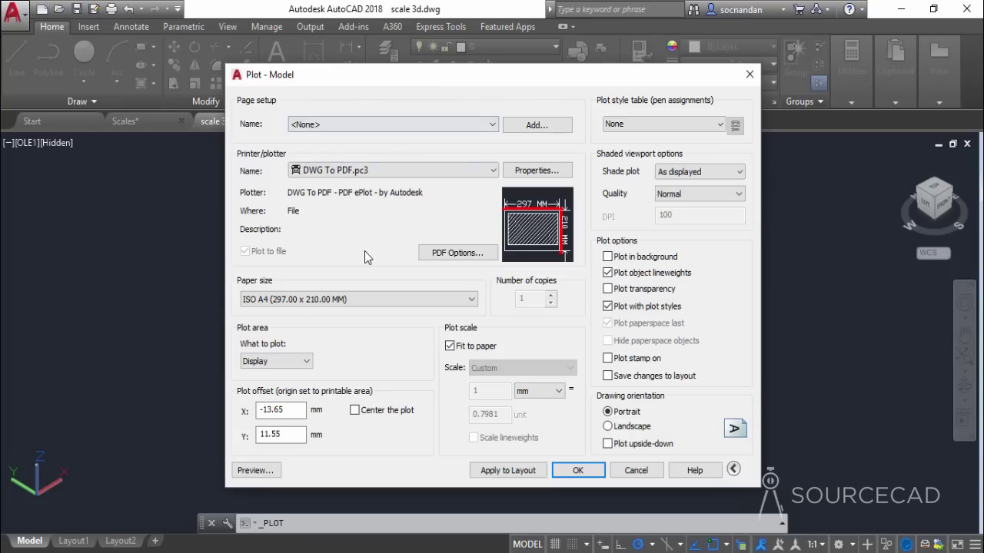
pyautogui.click(469, 346)
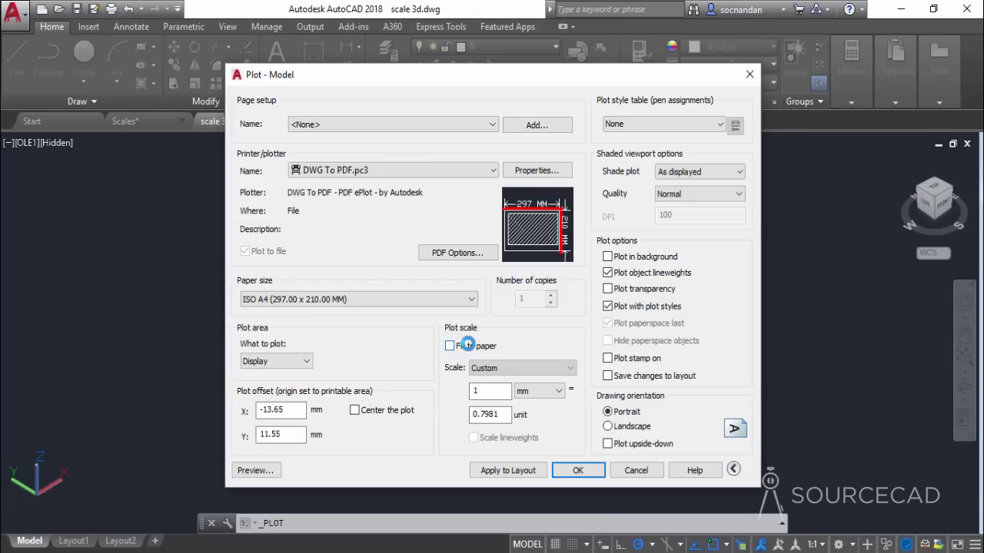
pyautogui.click(525, 370)
pyautogui.click(515, 393)
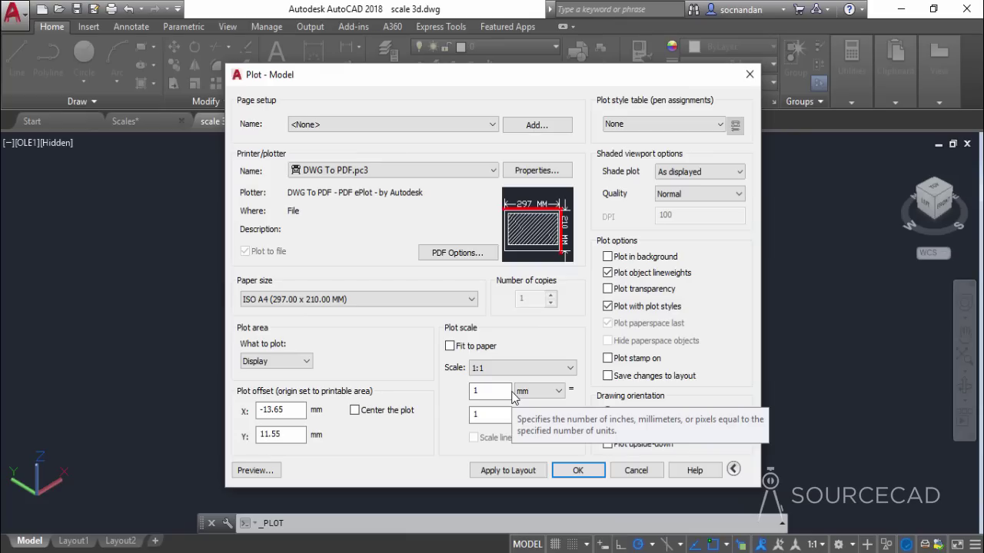
# - Centre the plot on the paper, moving the plot settings aside to see the part
pyautogui.moveTo(639, 70); pyautogui.dragTo(983, 47)
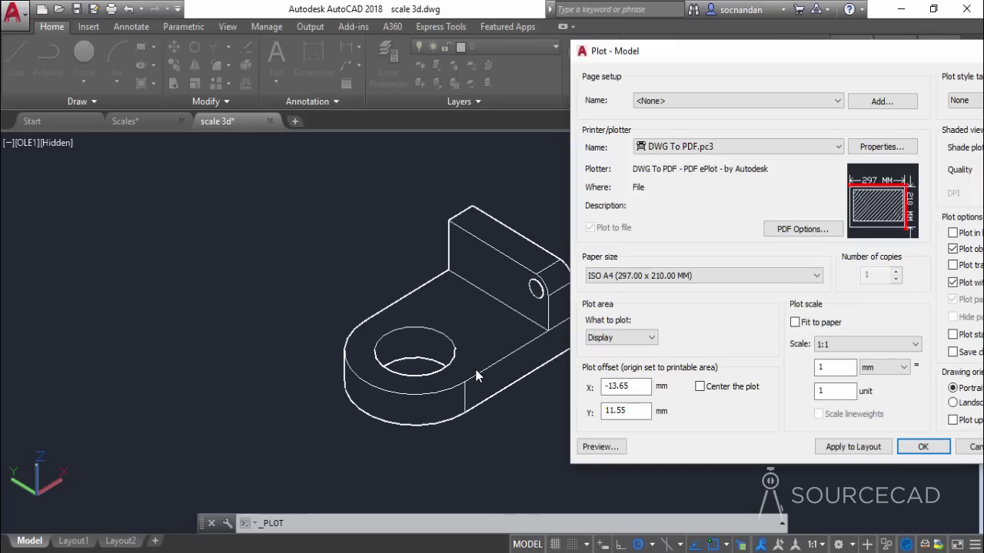
pyautogui.click(699, 386)
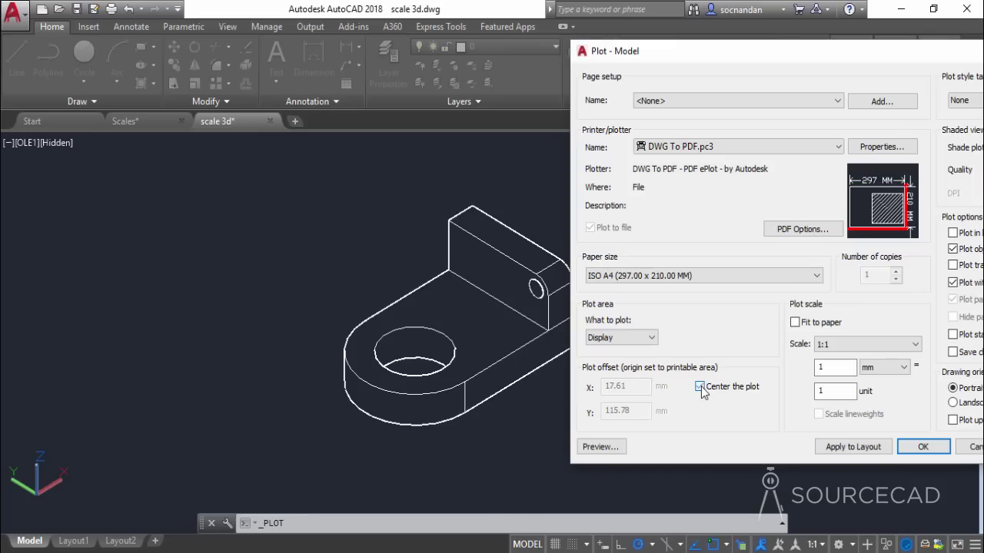
pyautogui.moveTo(797, 62); pyautogui.dragTo(547, 72)
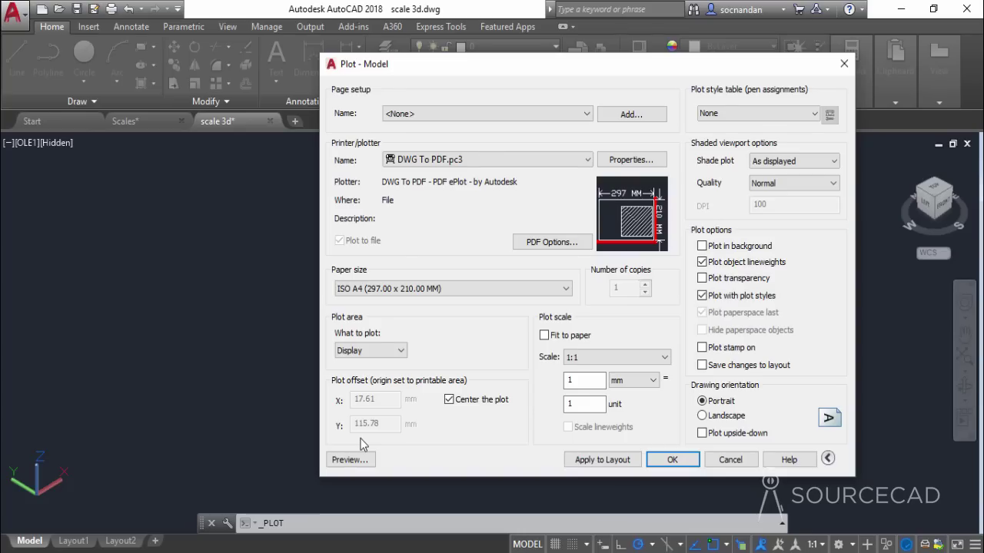
# - Define the plot area as a window around the whole 3D part and preview the 1:1 plot
pyautogui.click(366, 352)
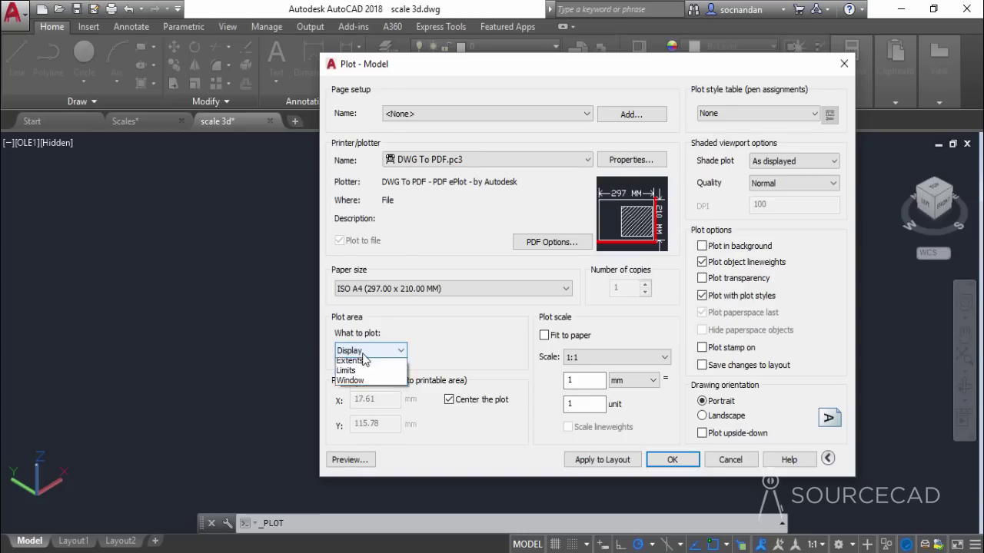
pyautogui.click(359, 392)
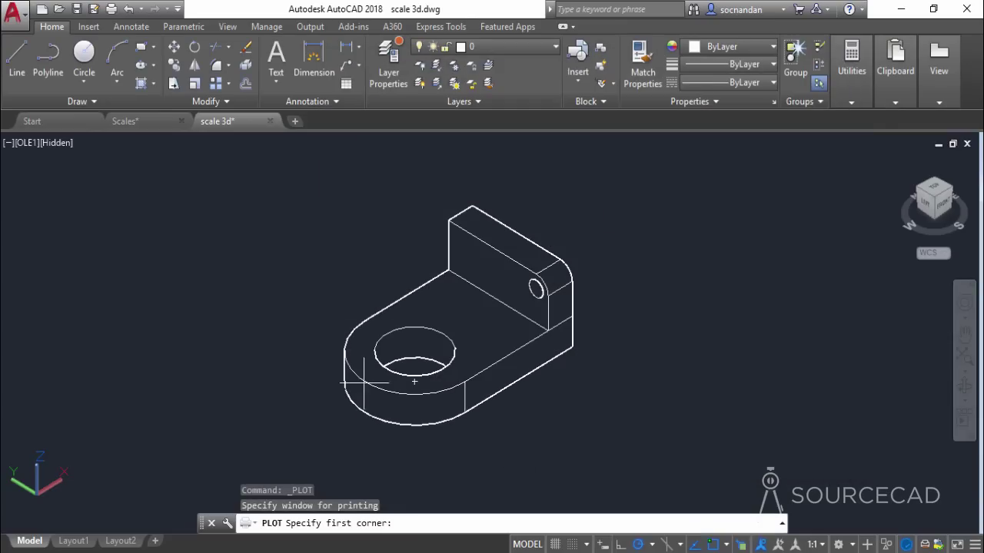
pyautogui.click(327, 204)
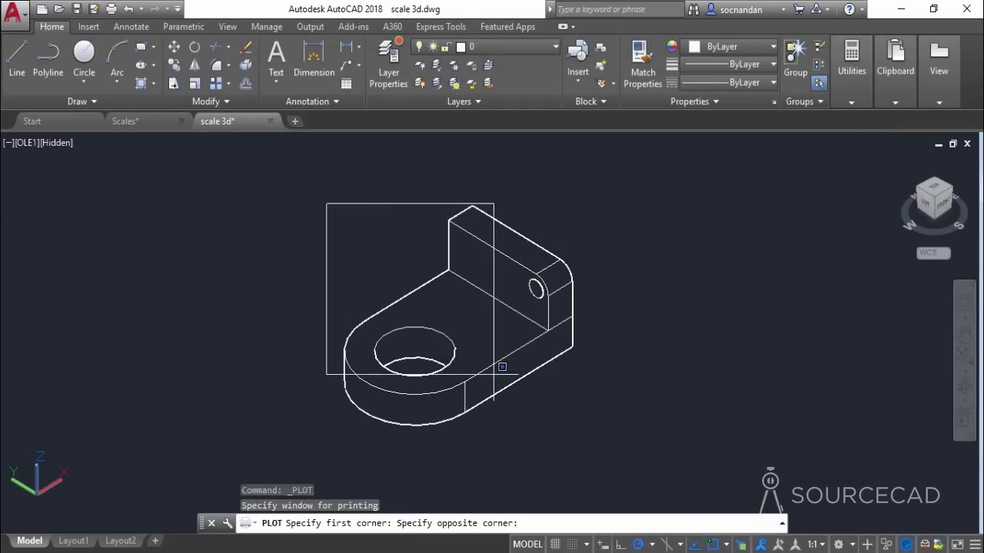
pyautogui.click(593, 434)
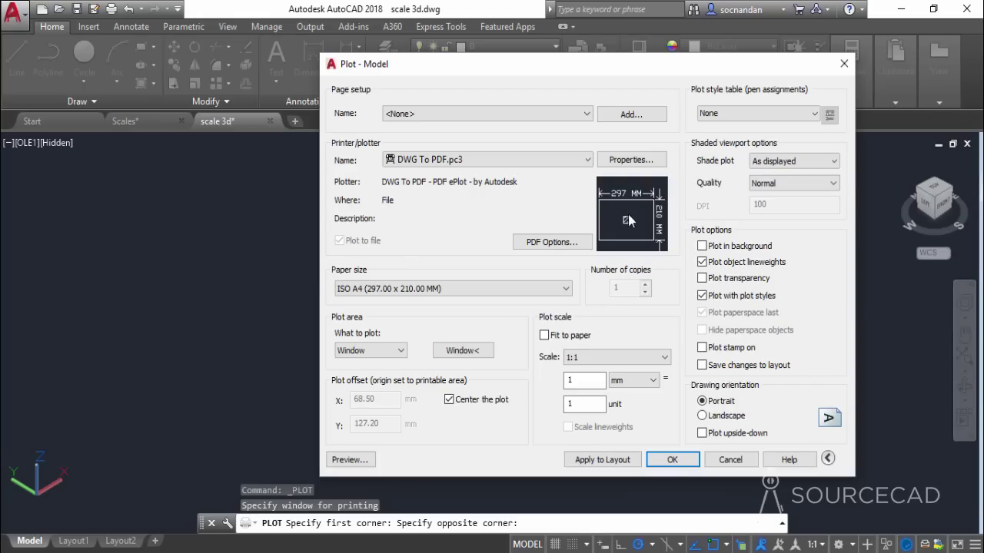
pyautogui.click(369, 459)
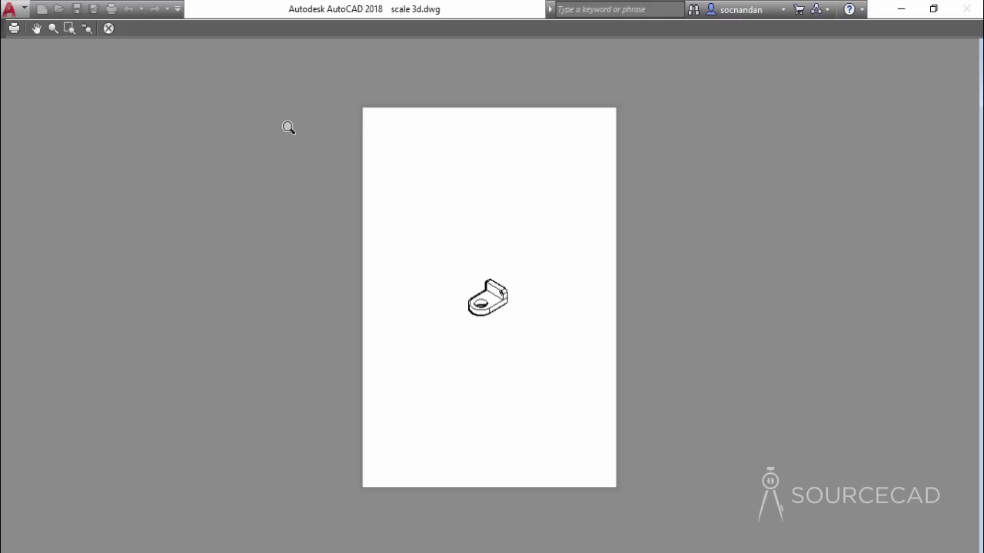
pyautogui.click(109, 28)
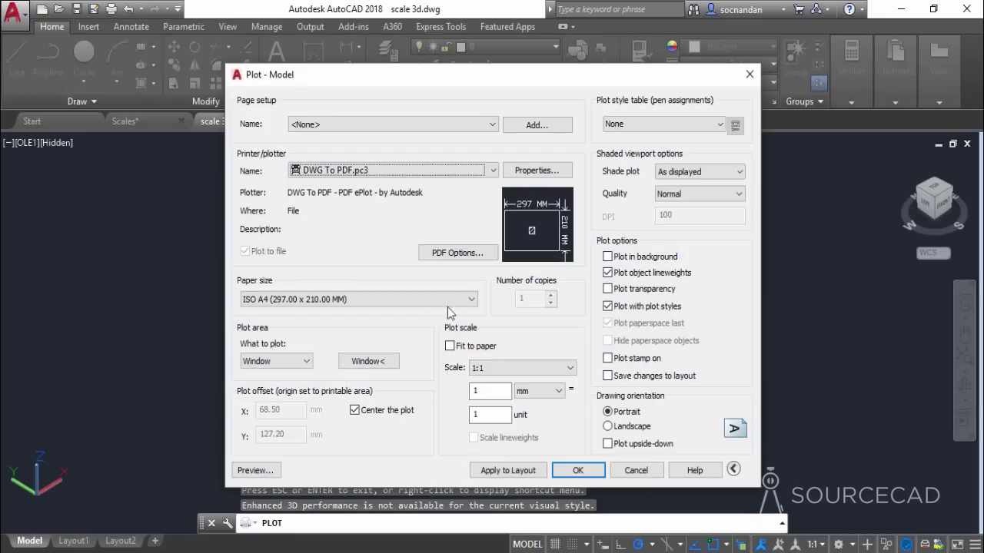
# - Set the plot scale to 4:1 and preview the result despite the differing annotation scale
pyautogui.click(507, 368)
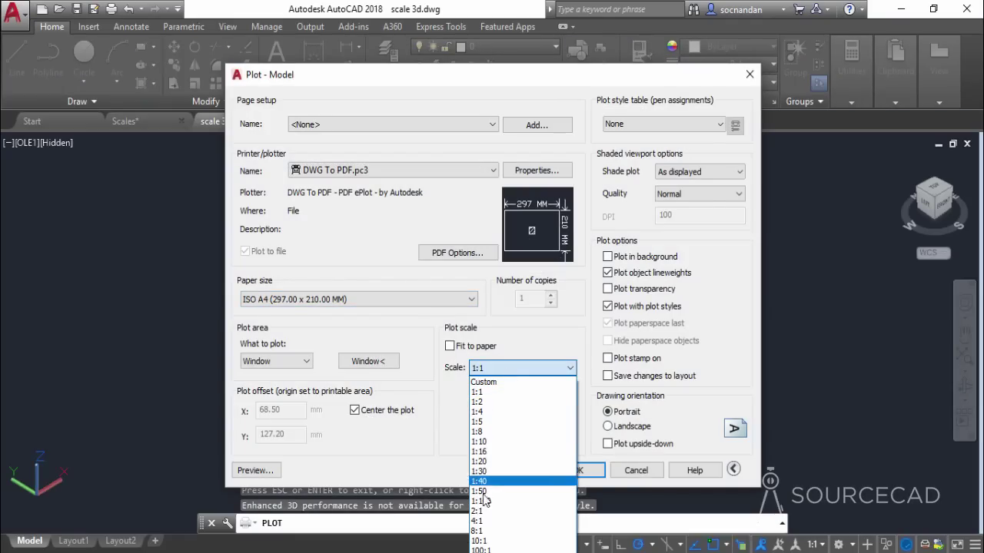
pyautogui.click(484, 522)
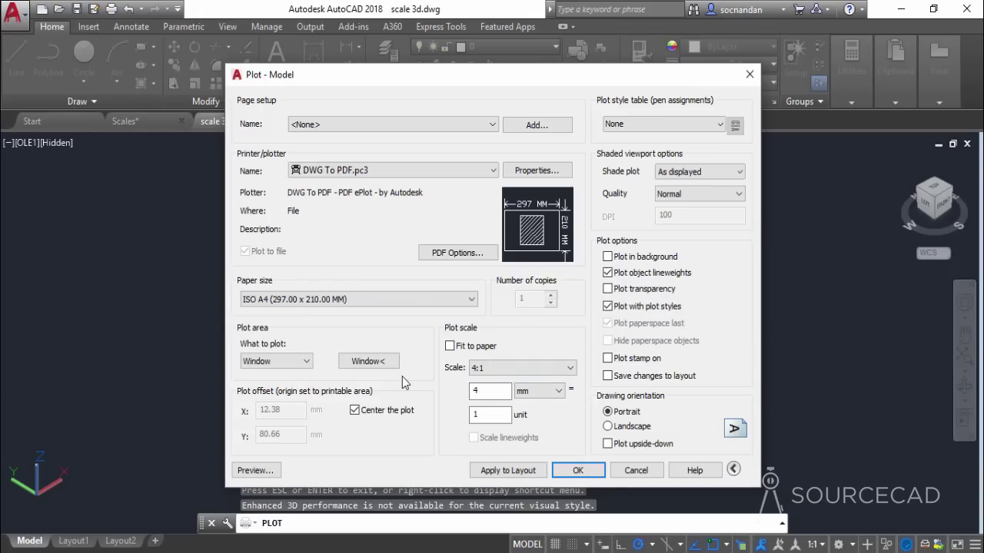
pyautogui.click(266, 471)
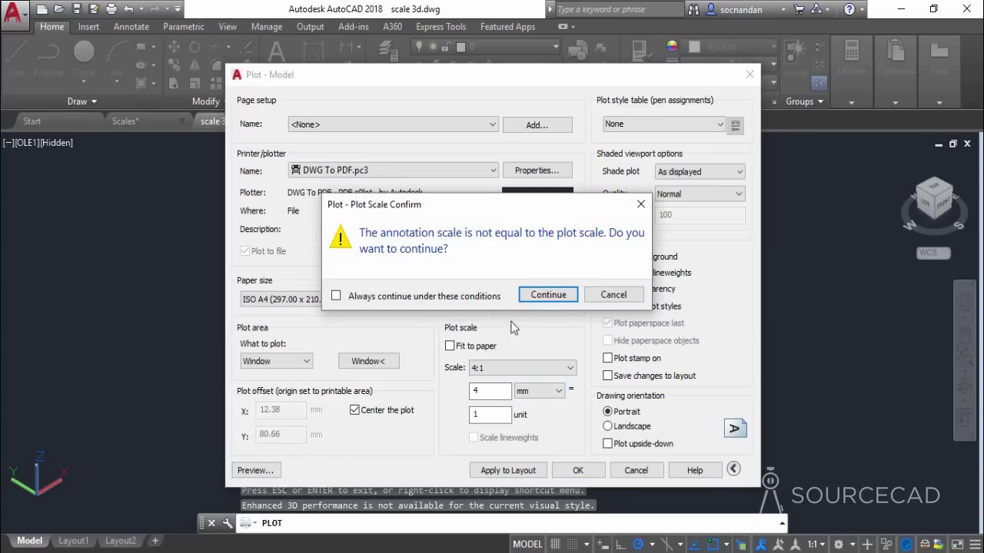
pyautogui.click(545, 295)
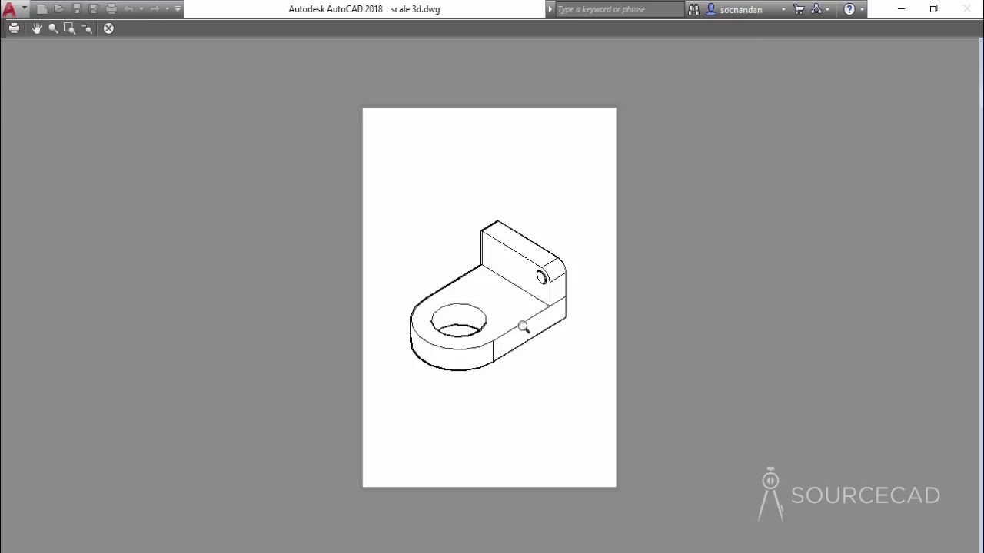
pyautogui.click(108, 29)
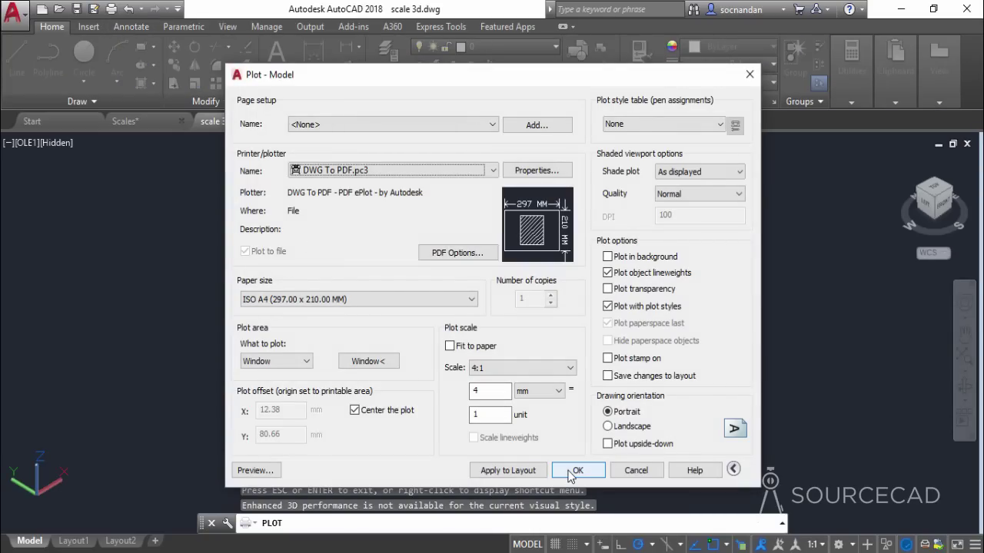
# - Set landscape orientation and plot the part to scale 3d-Model.pdf on the Desktop, closing the finished PDF
pyautogui.click(625, 431)
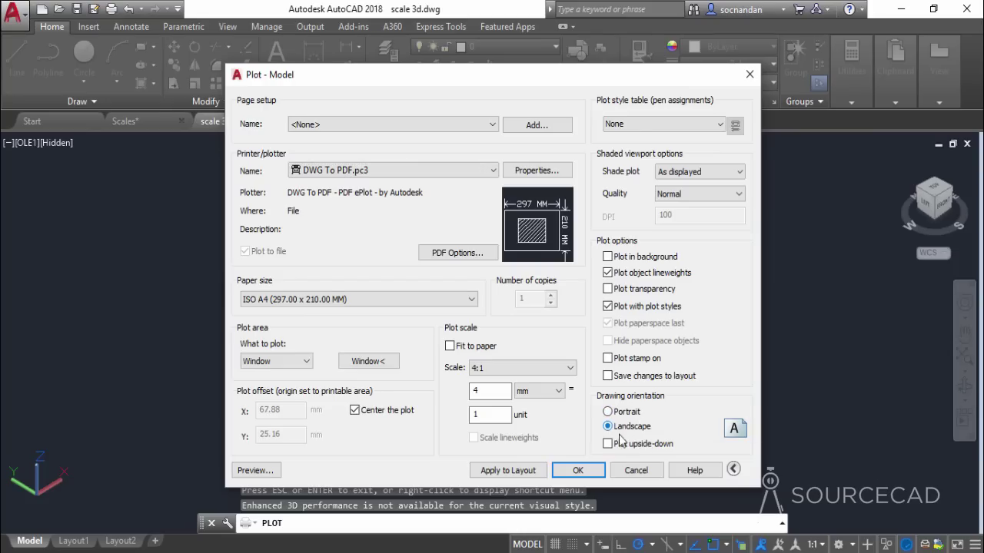
pyautogui.click(578, 470)
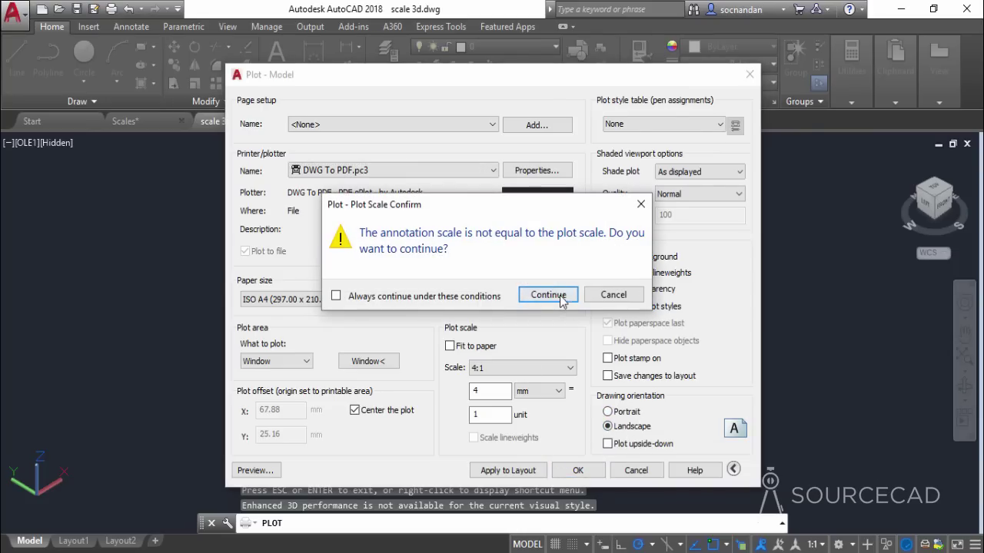
pyautogui.click(560, 299)
pyautogui.click(453, 429)
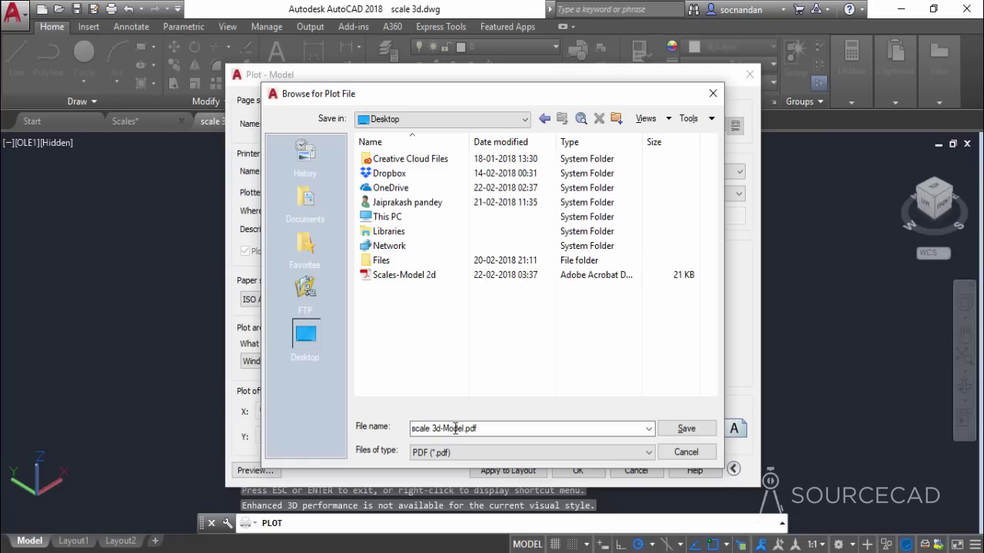
pyautogui.click(678, 426)
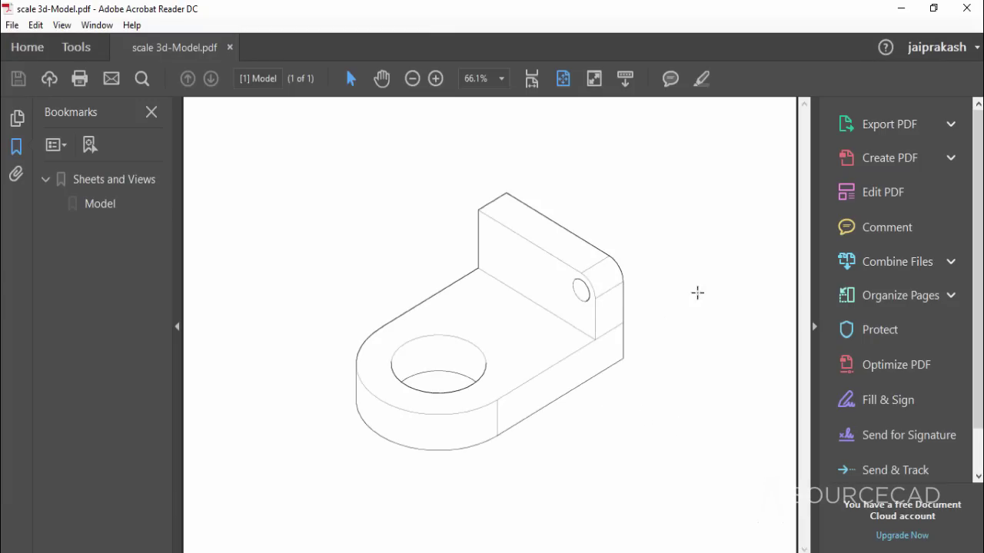
pyautogui.click(966, 8)
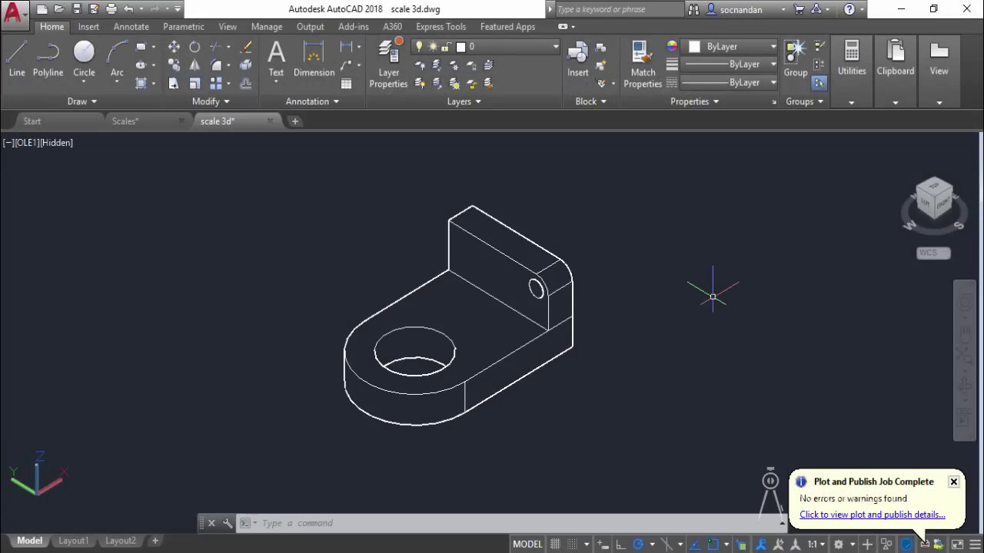